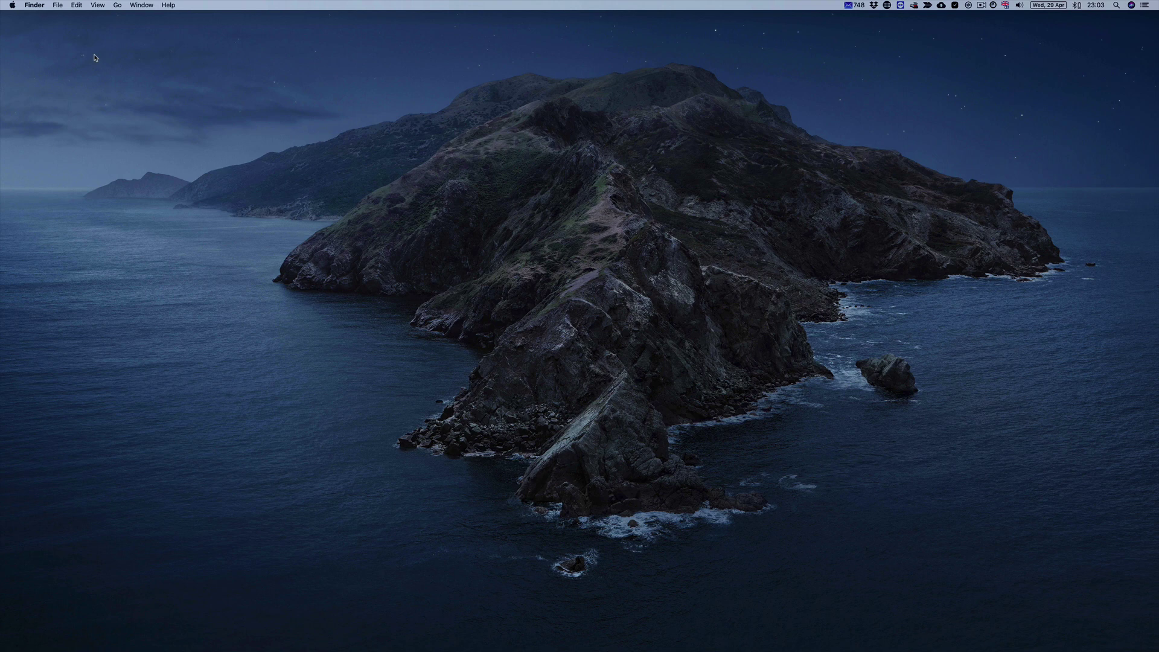
- Open the Apple menu from the Finder menu bar
click(12, 6)
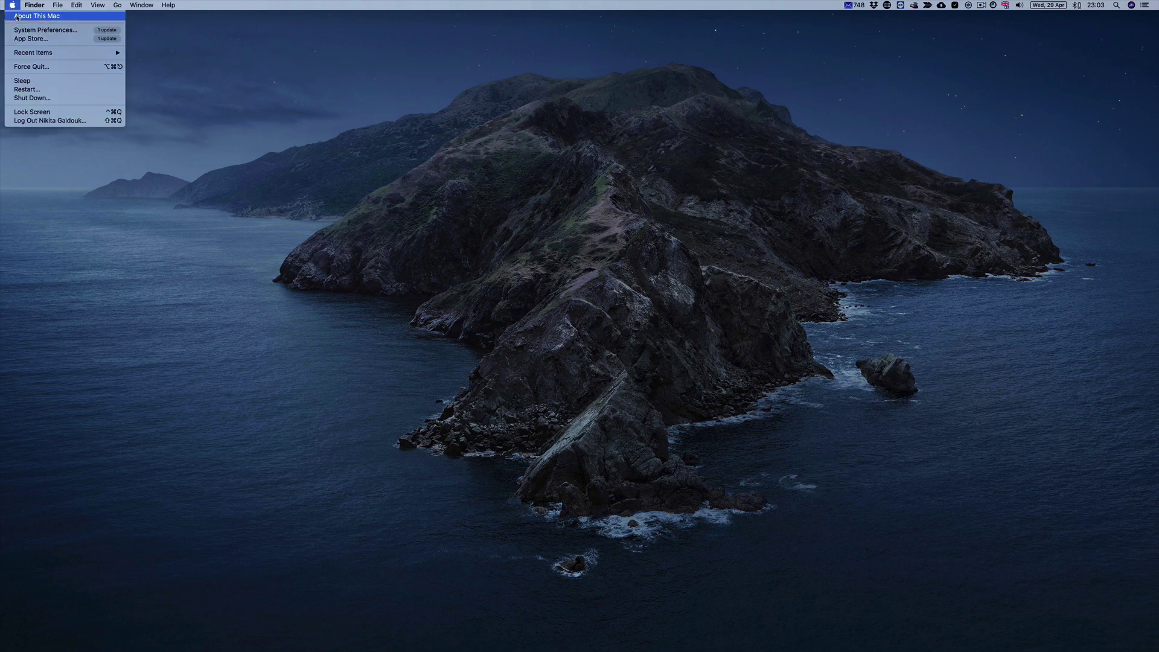
- Open System Report from About This Mac and confirm Card Reader lists no internal readers
click(17, 16)
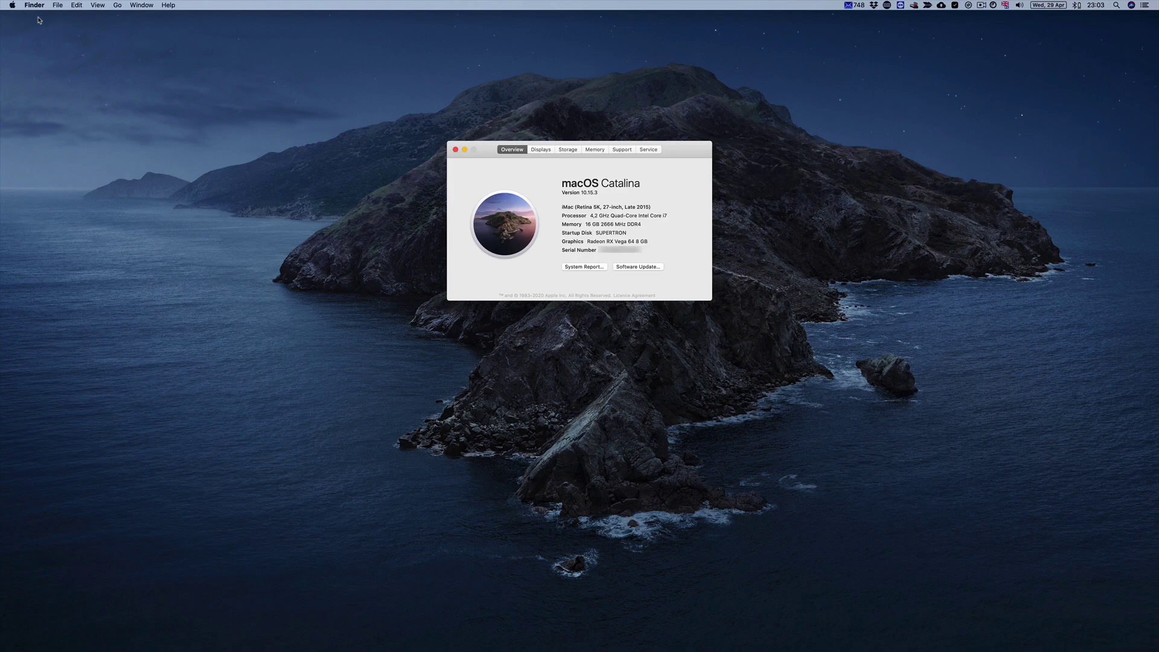
click(578, 266)
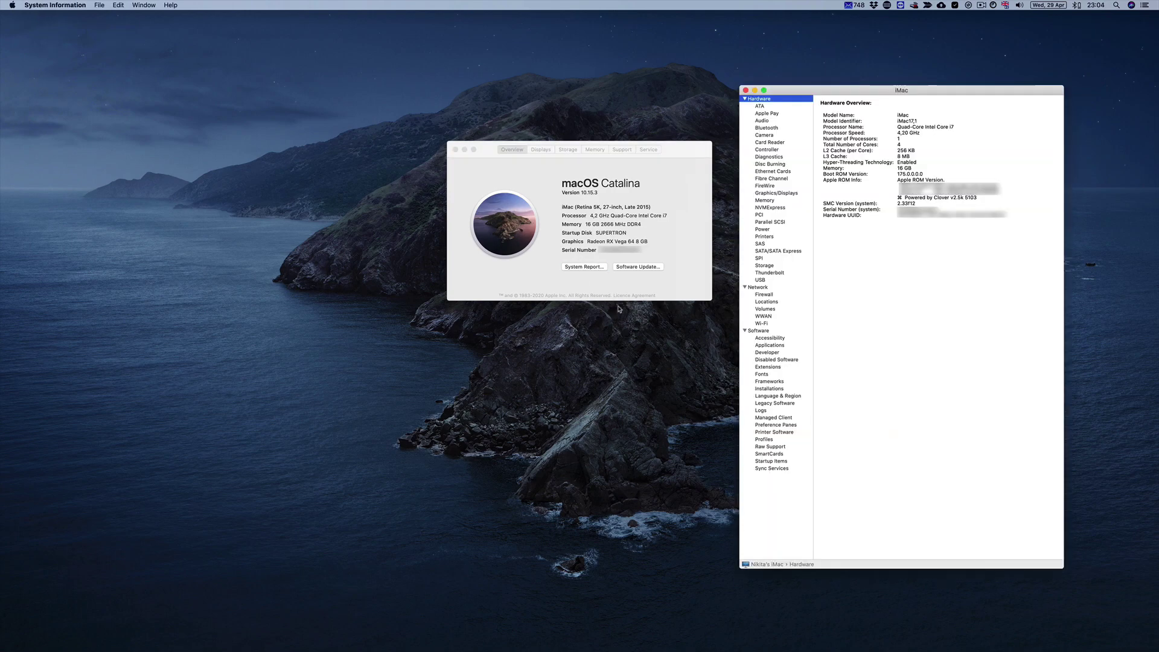
drag(827, 96, 526, 90)
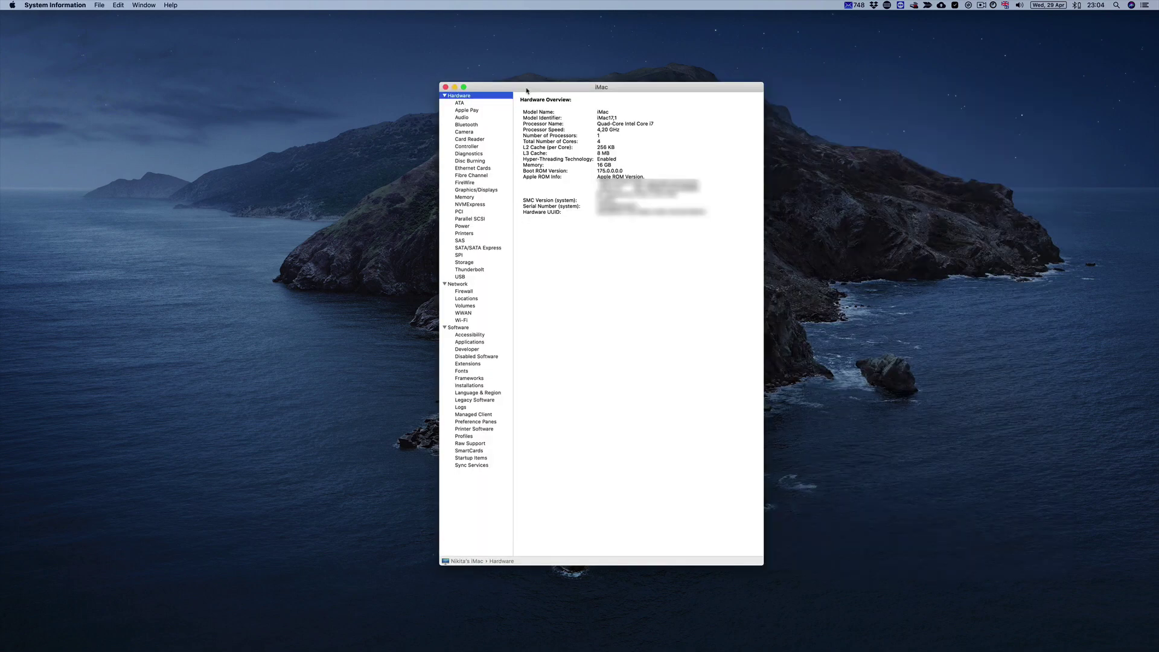
click(463, 140)
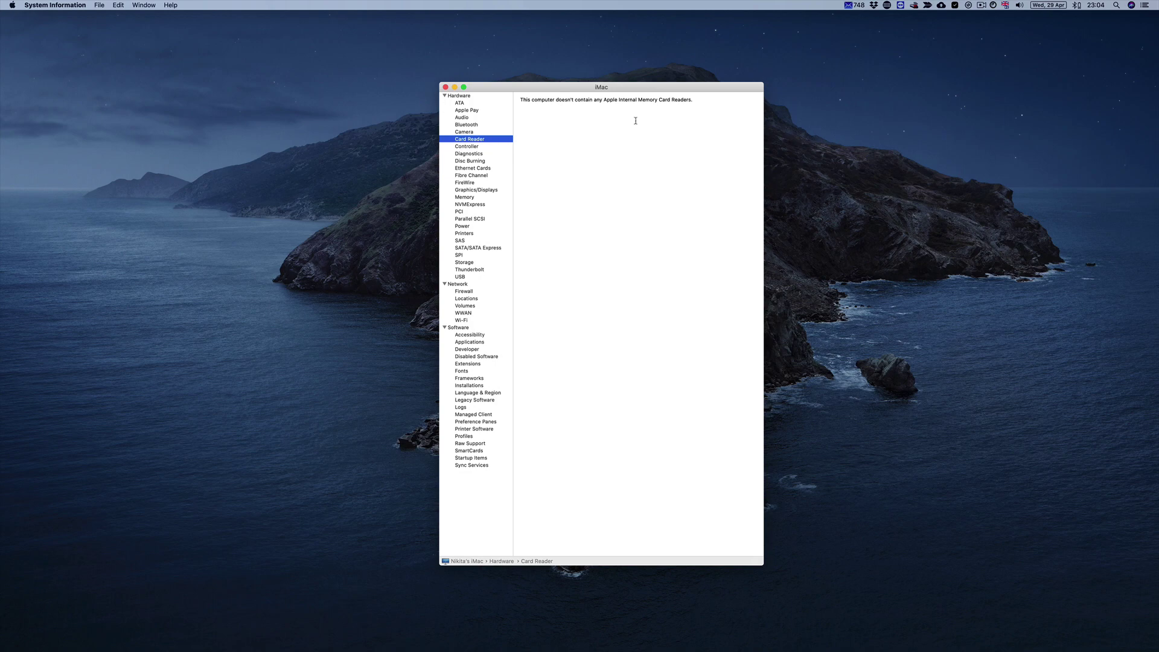
- Show the USB device tree and select the USB2.0 Hub's vendor ID 0x05e3
click(460, 277)
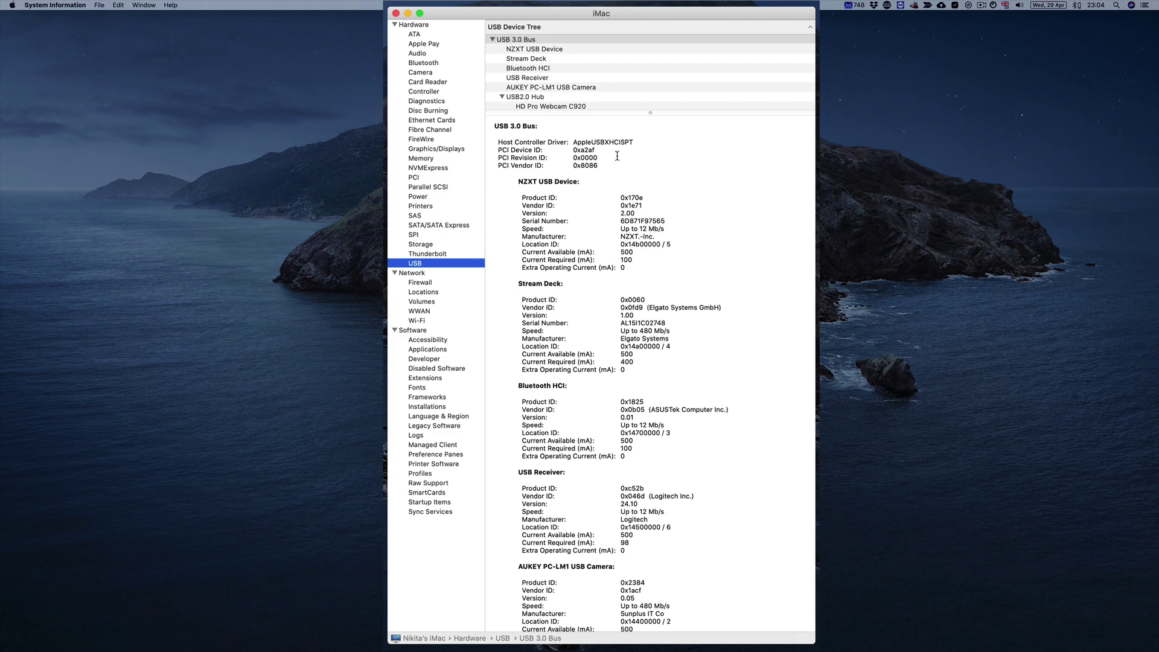
scroll(572, 171, down, 8)
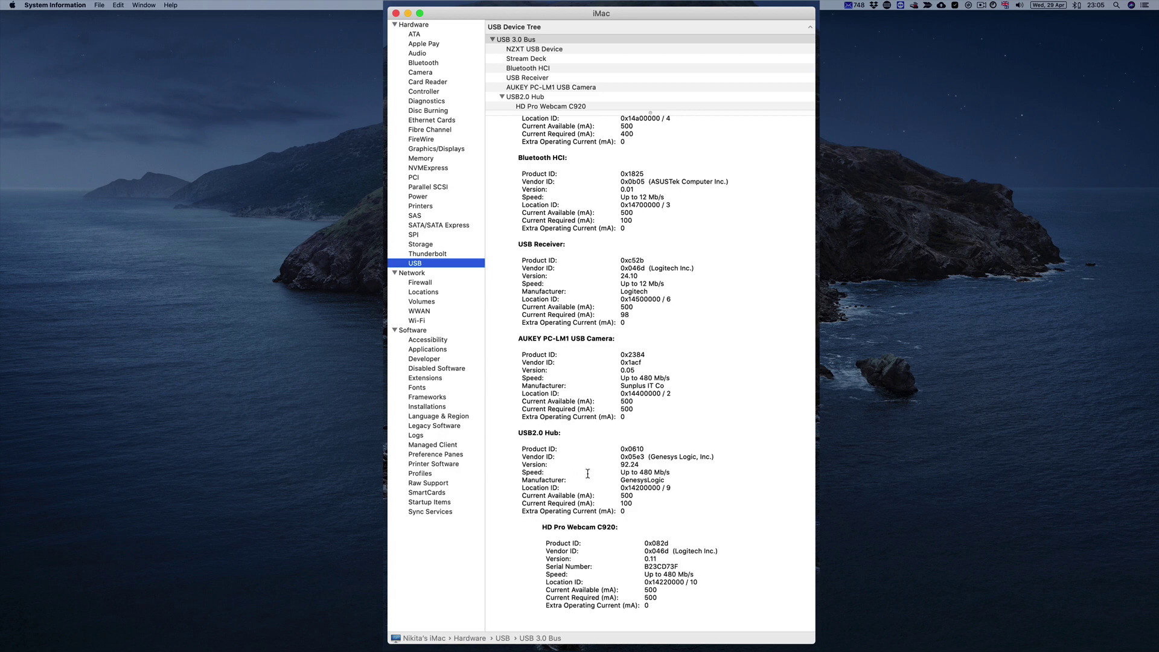
drag(620, 449, 645, 457)
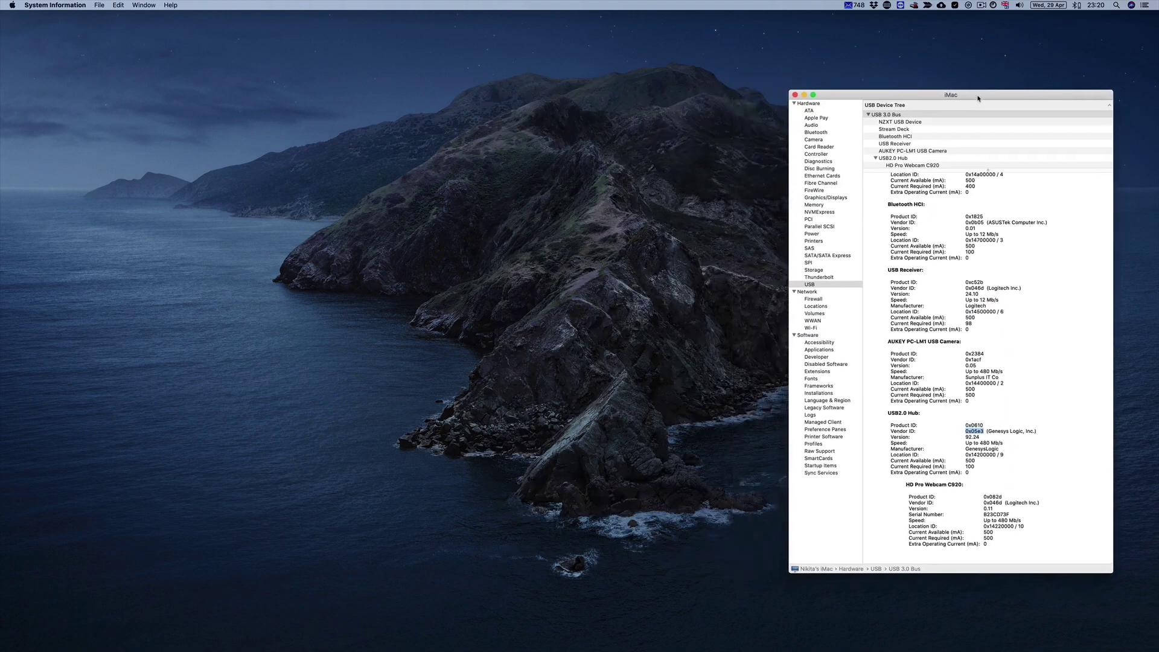
- In a new Finder window, open SUPERTRON > System > Library > Extensions
drag(978, 99, 1008, 101)
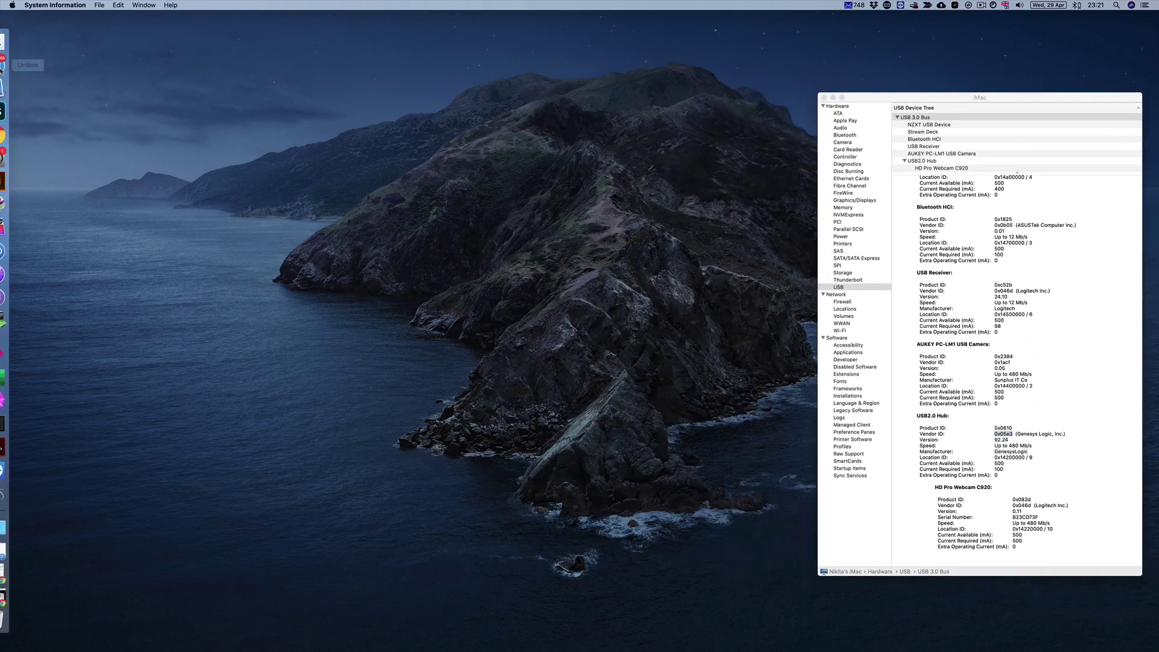
click(9, 41)
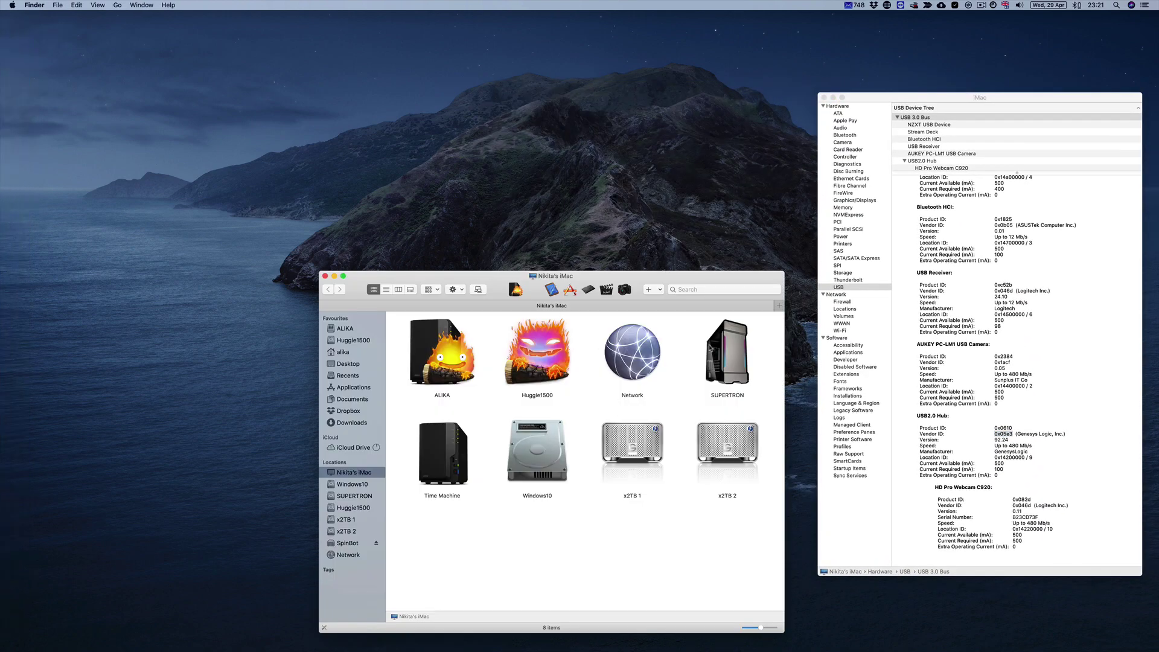
double_click(714, 350)
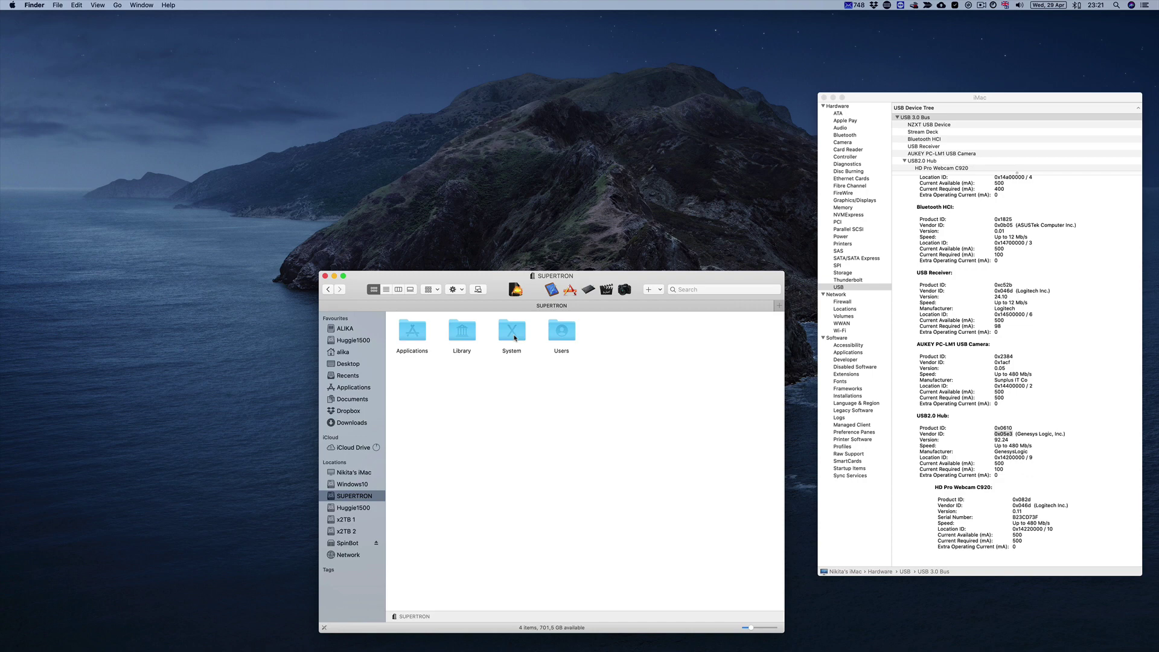
double_click(512, 332)
click(561, 332)
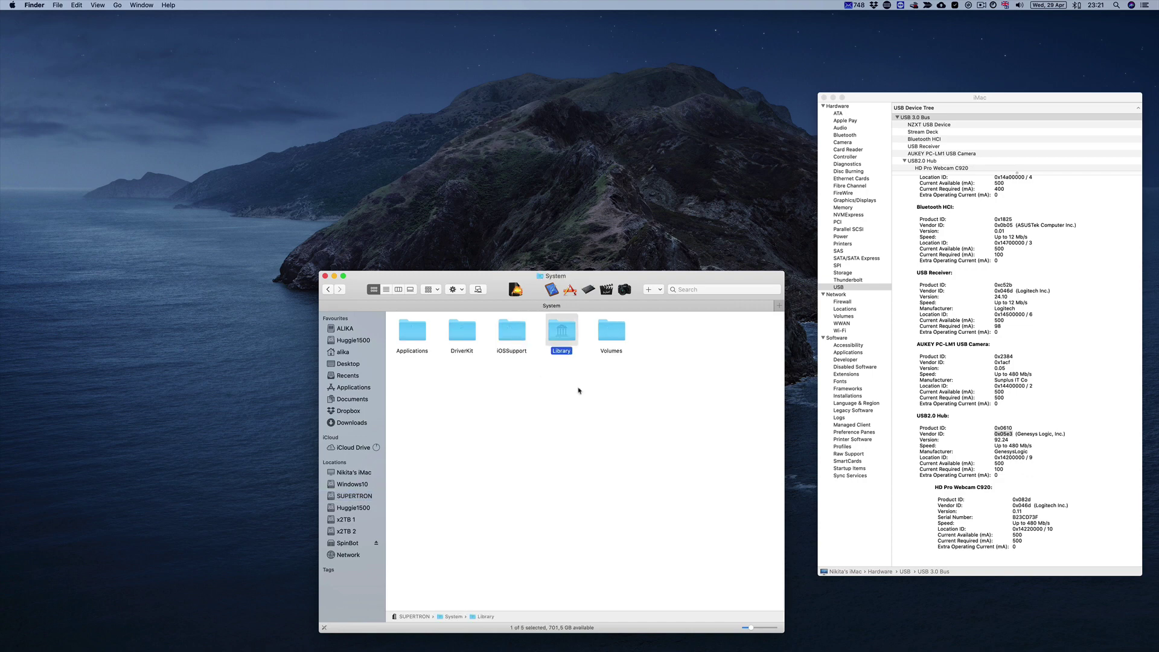
double_click(565, 337)
key(e)
double_click(461, 583)
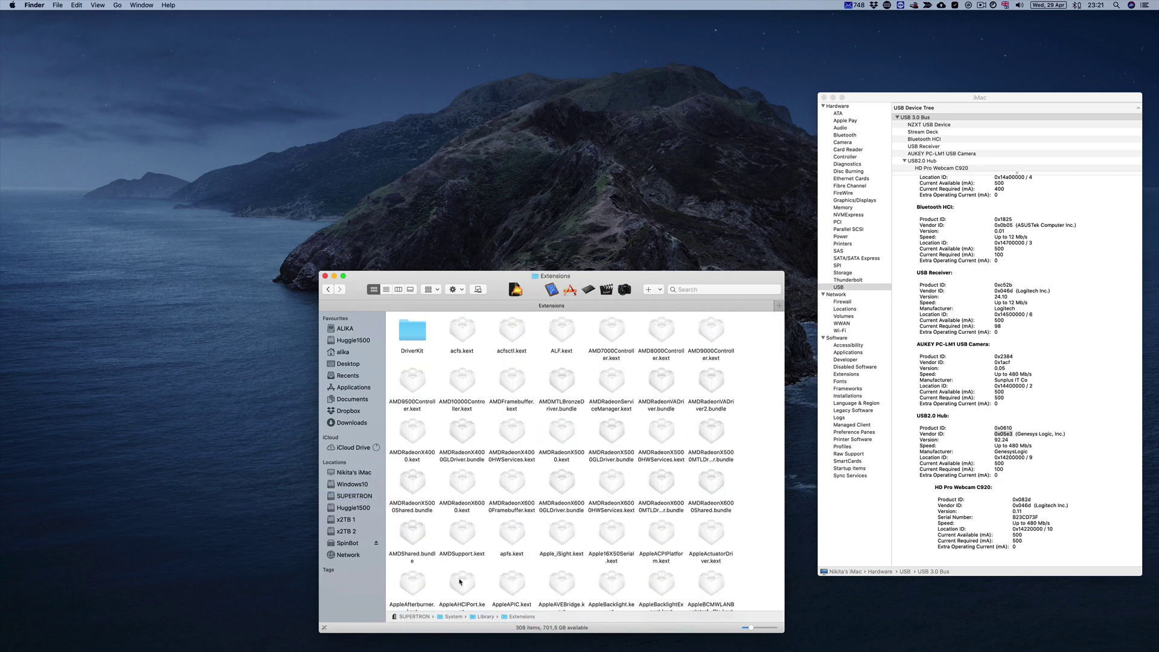
- Enlarge the Extensions window, switch to list view and select AppleStorageDrivers.kext
drag(568, 280, 363, 87)
drag(581, 443, 780, 622)
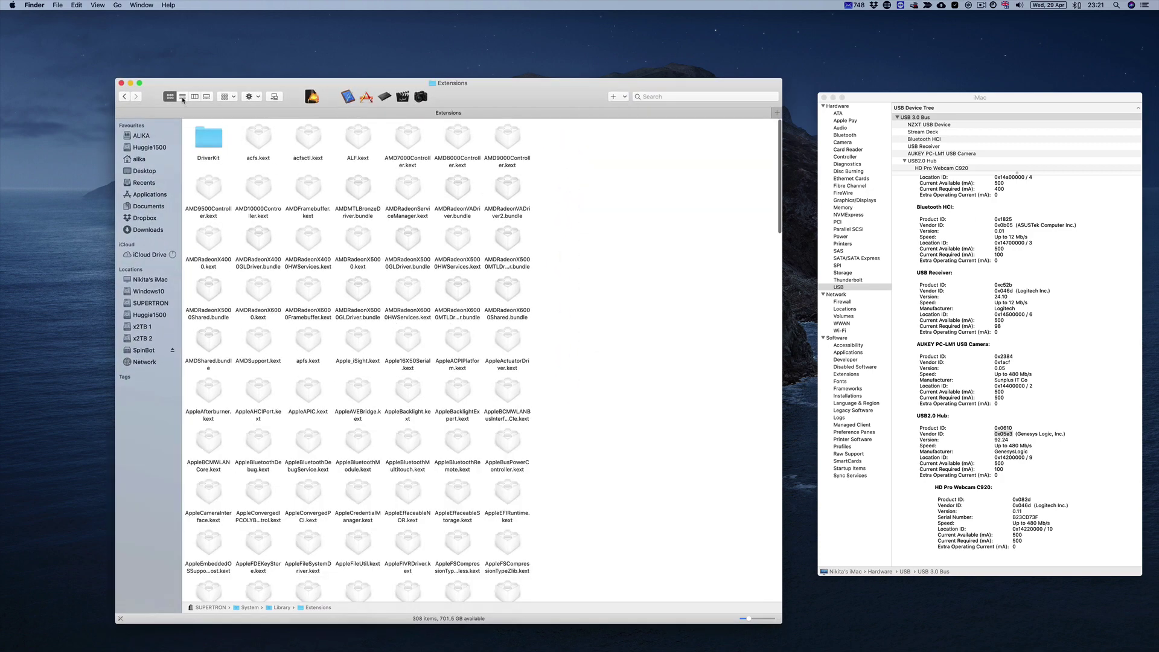
click(182, 96)
click(255, 299)
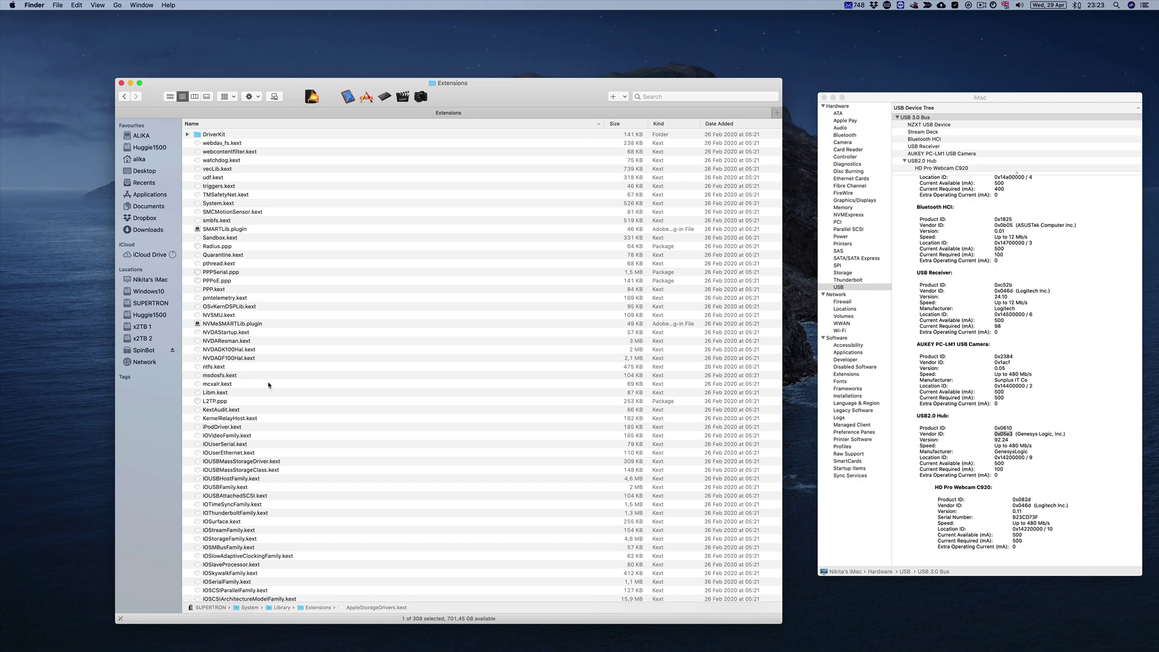
key(Down)
key(Up)
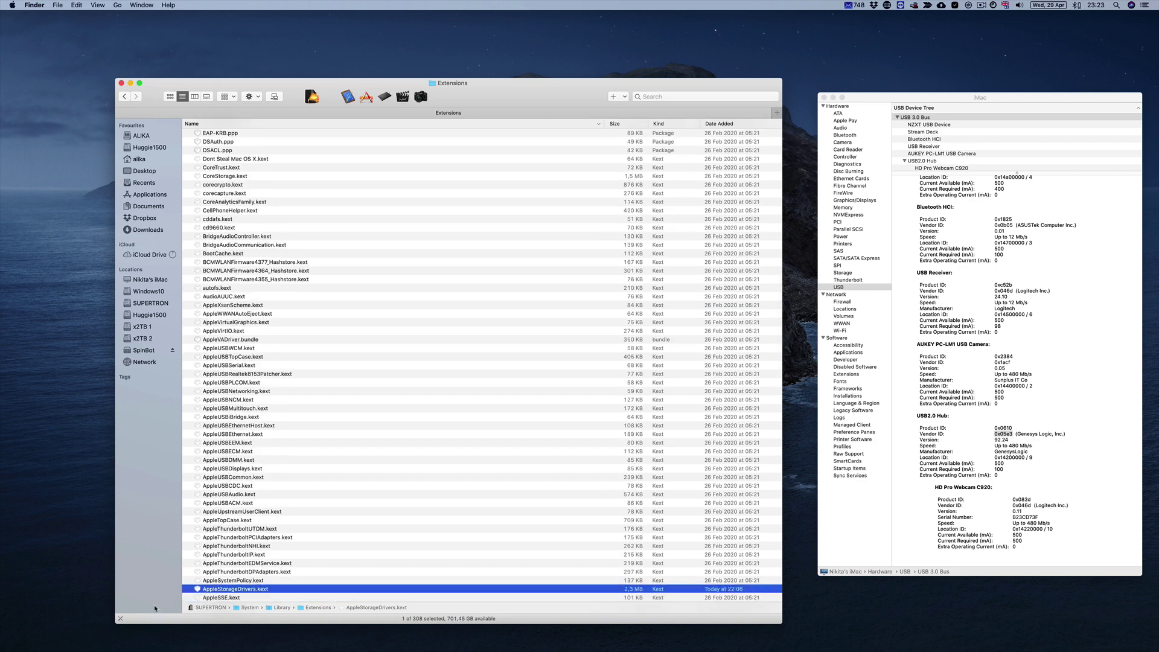
scroll(235, 585, down, 5)
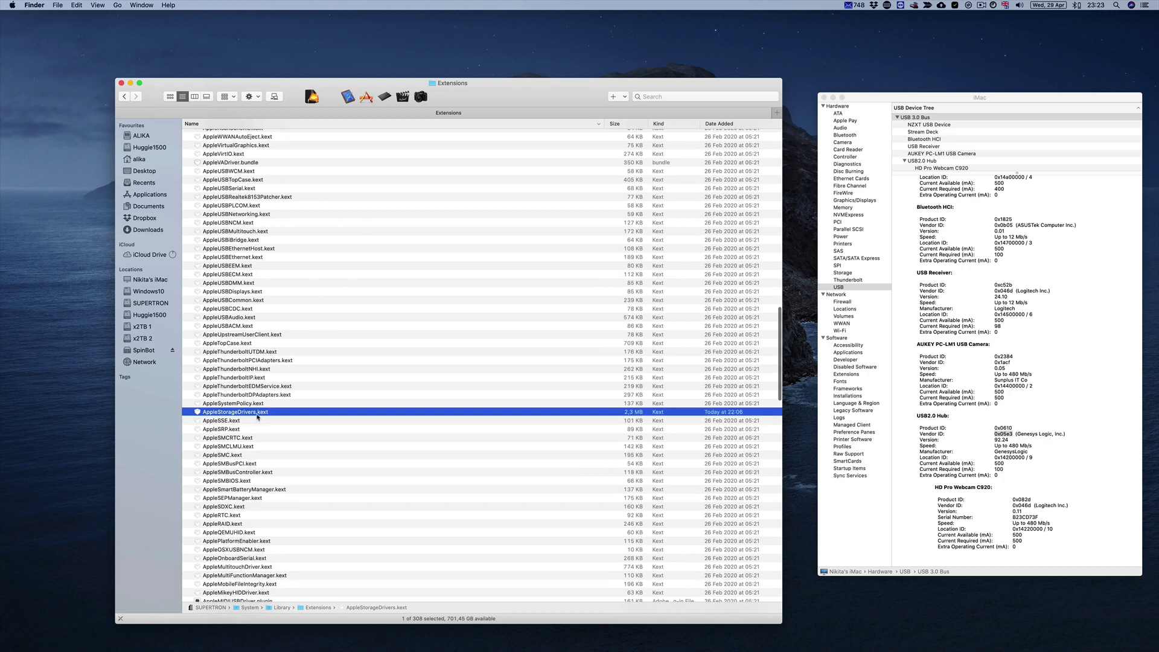
- Place the Apps and Extensions windows side by side and copy AppleStorageDrivers.kext into Apps
drag(257, 417, 76, 376)
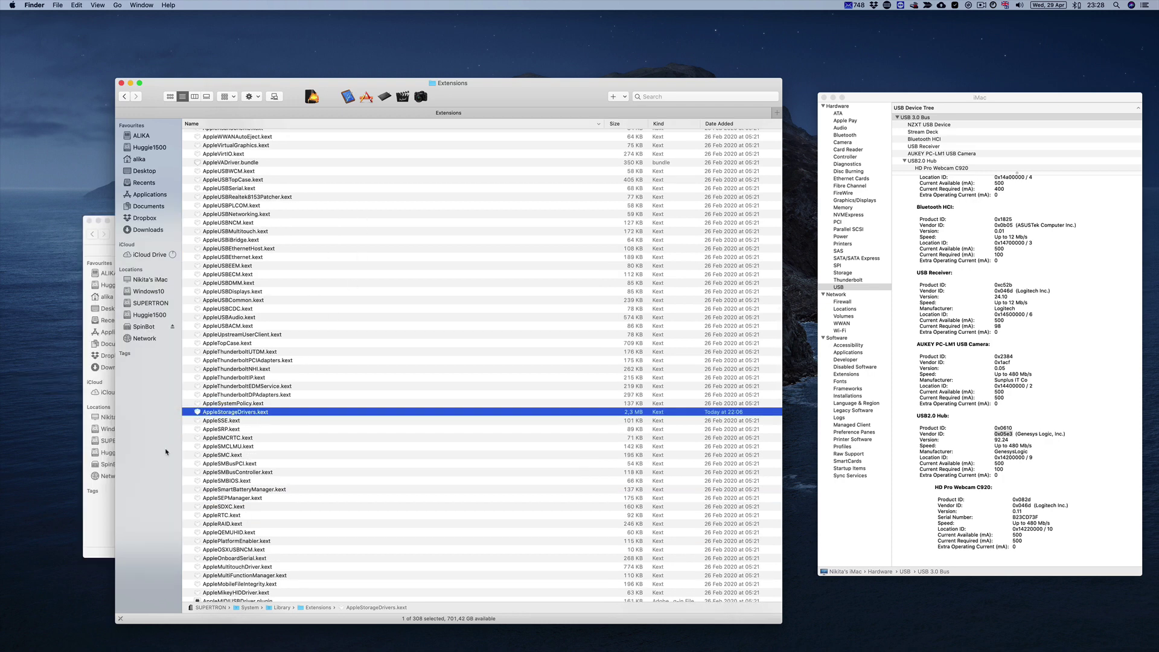
click(103, 513)
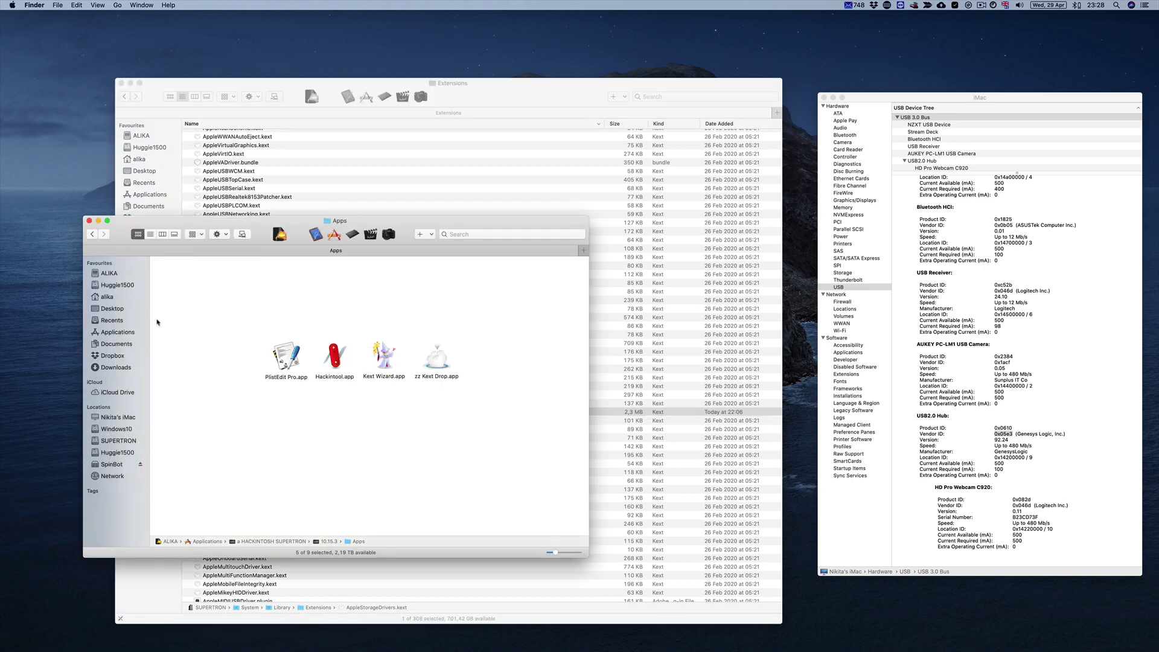
drag(369, 223, 308, 234)
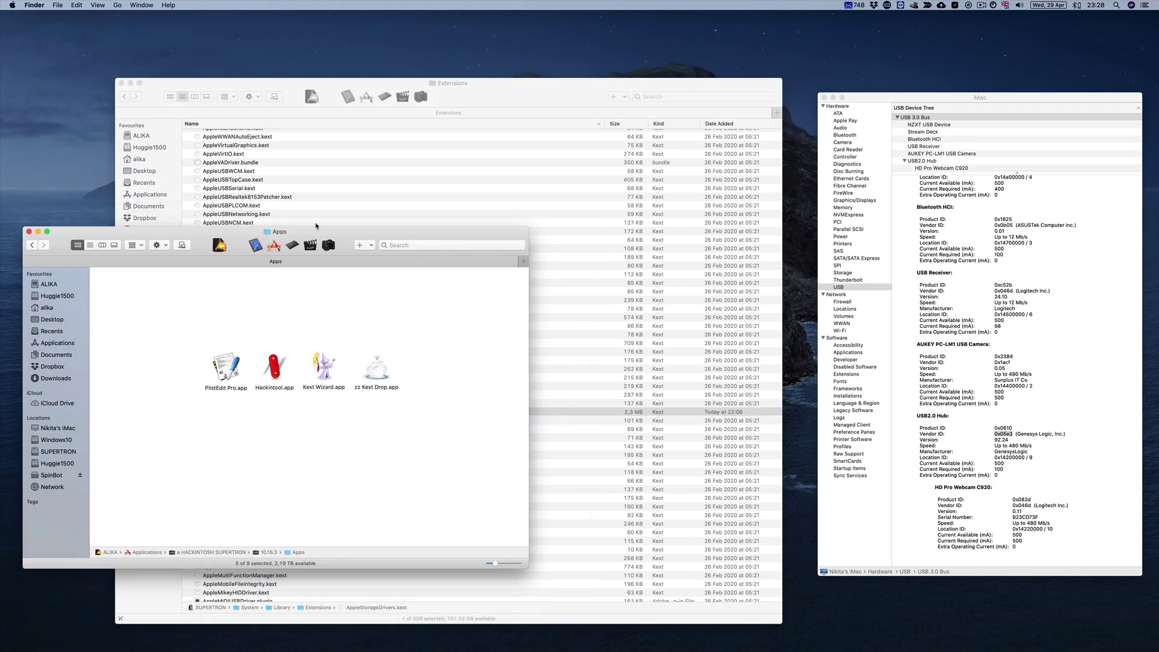
click(580, 85)
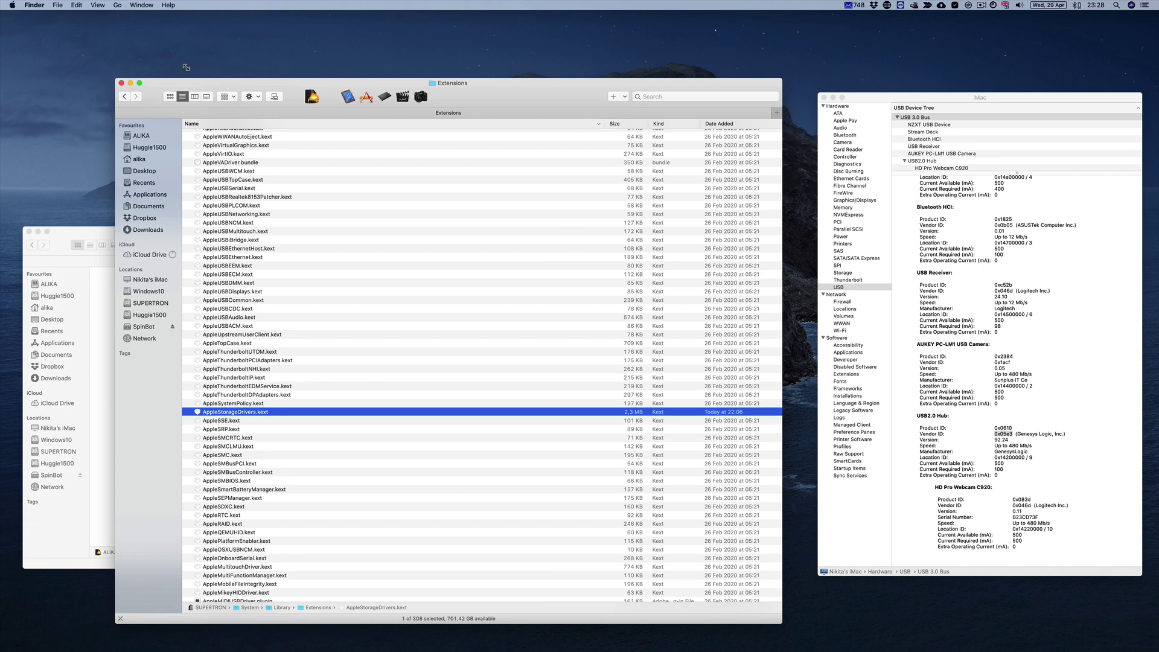
drag(116, 79, 425, 37)
drag(523, 411, 269, 471)
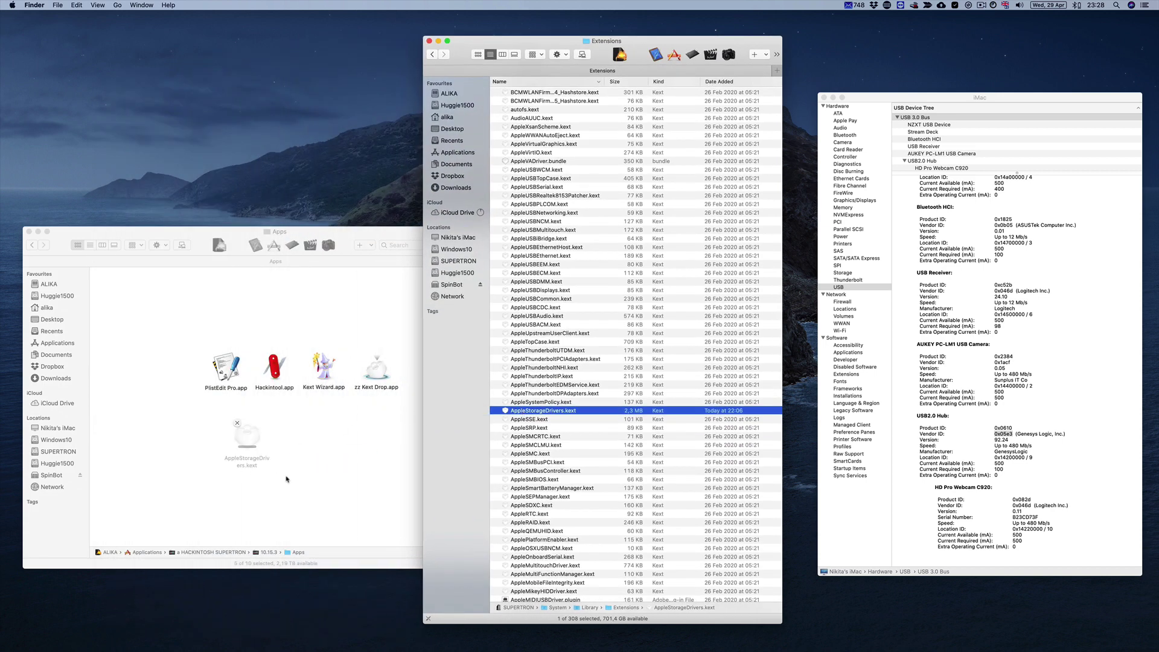
- Position the AppleStorageDrivers.kext copy below the apps and select it in the Apps folder
click(322, 467)
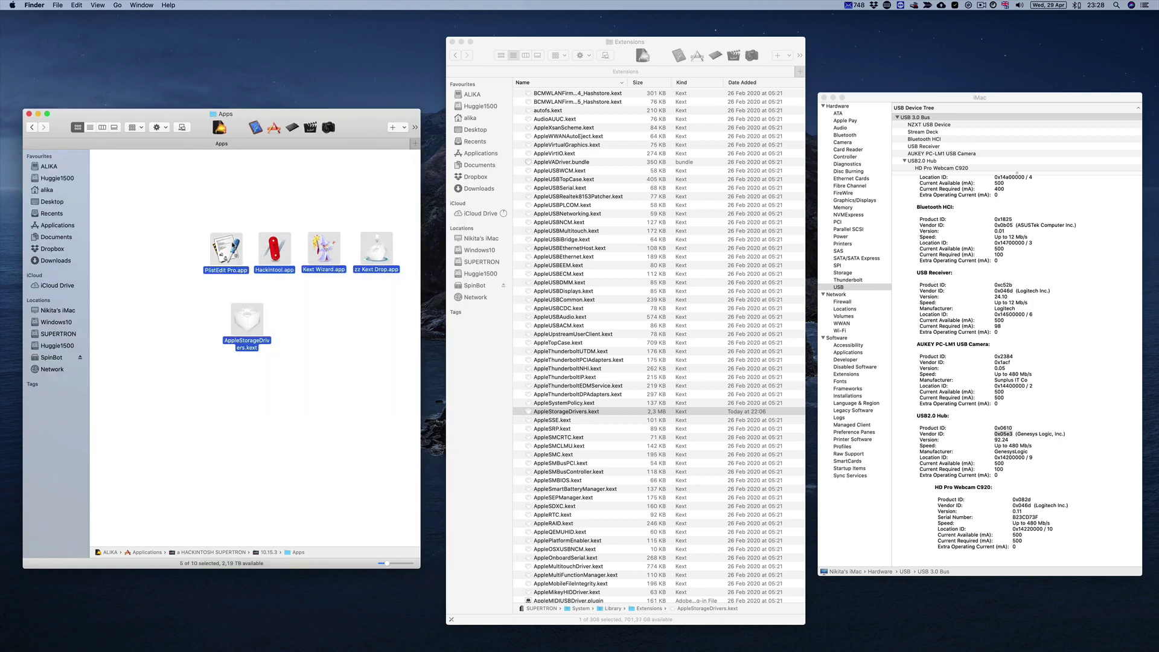
click(251, 311)
drag(193, 281, 175, 332)
click(282, 339)
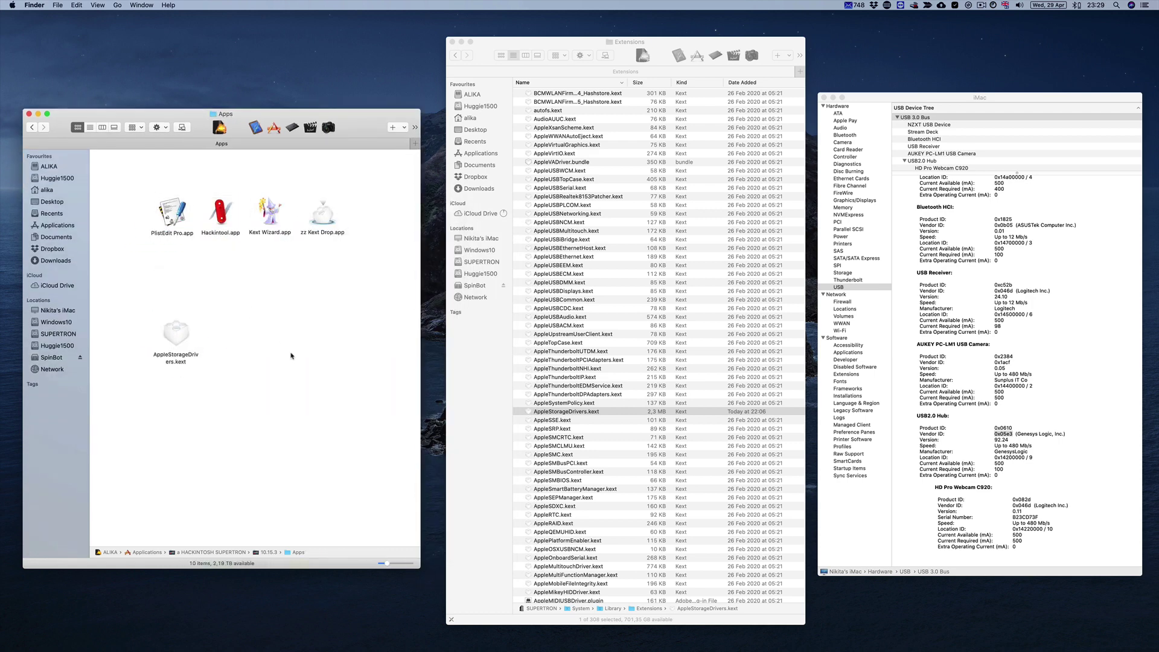
click(568, 414)
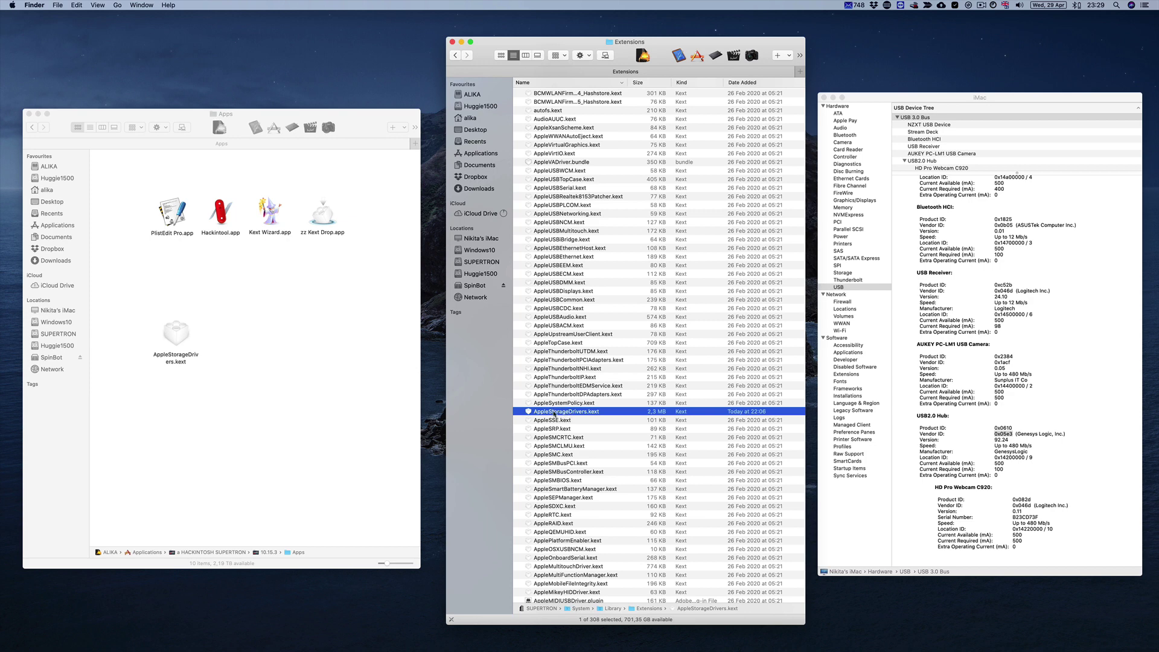
click(174, 320)
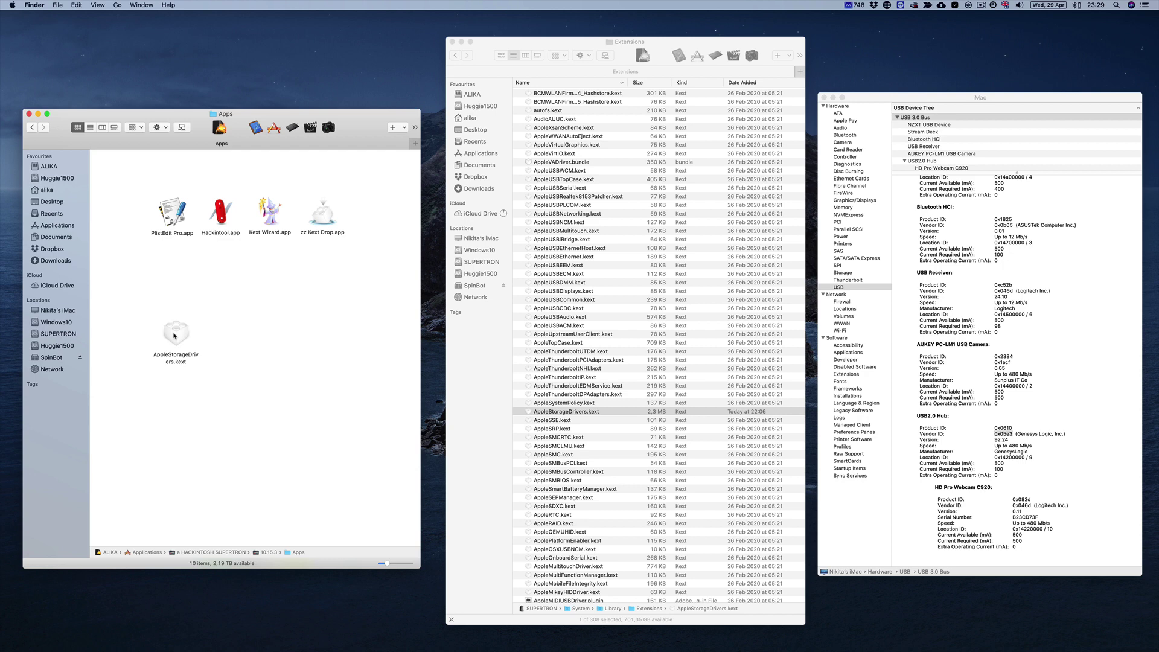
click(175, 333)
- Show the package contents of the copied AppleStorageDrivers.kext and open Contents > PlugIns
right_click(175, 333)
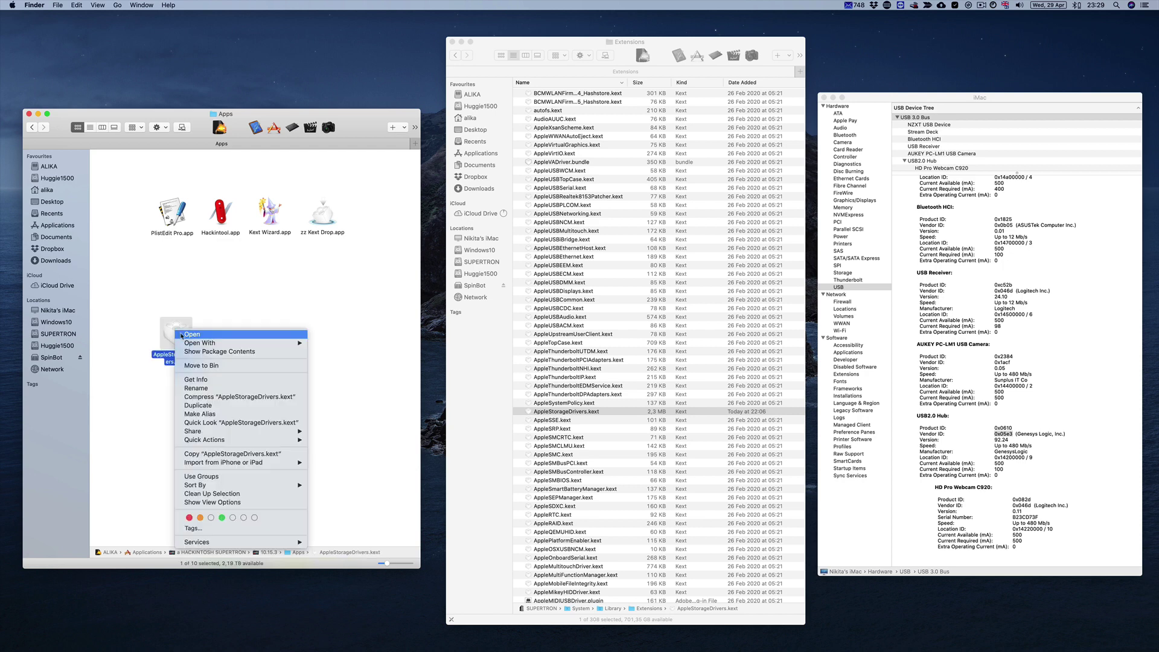
click(181, 311)
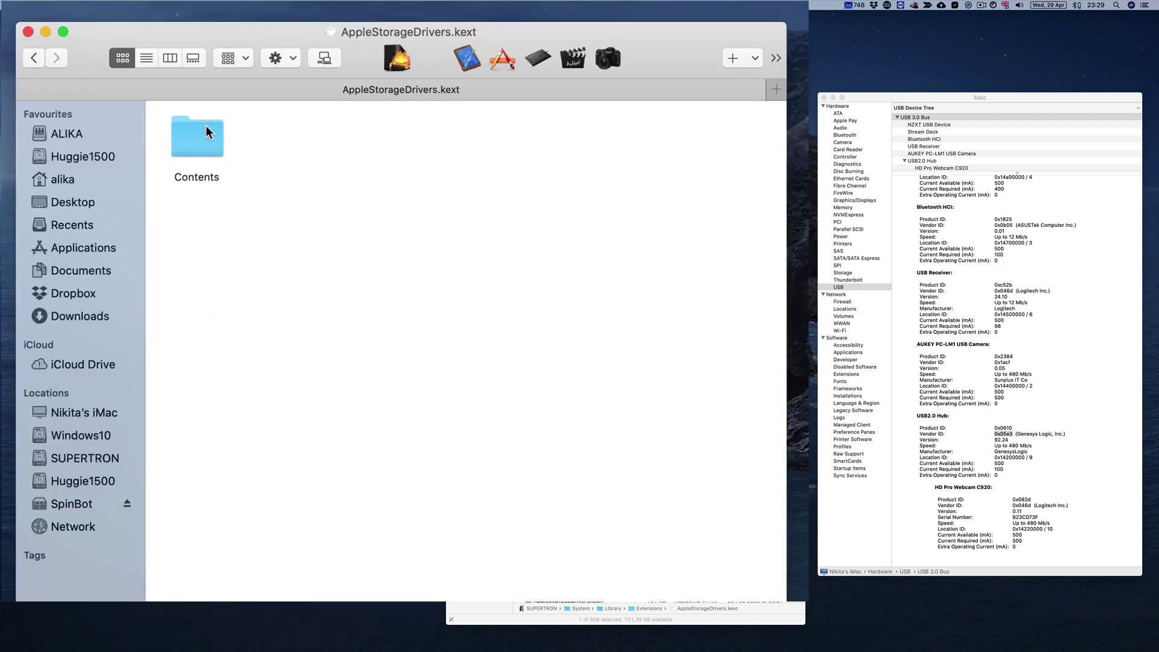
double_click(116, 168)
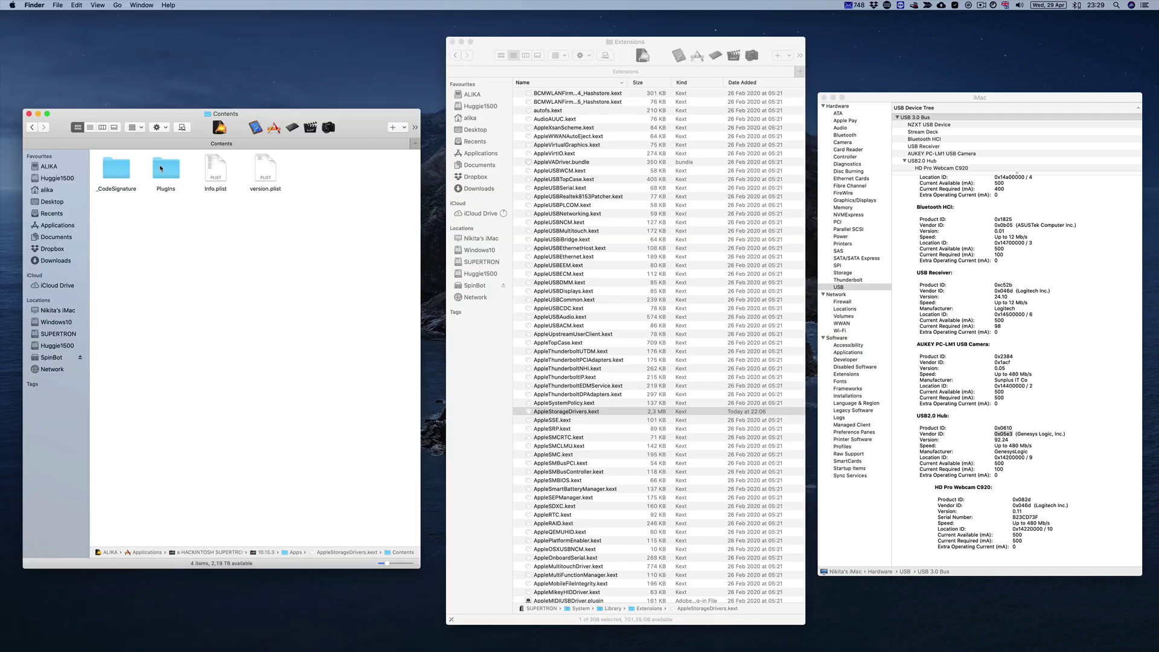
double_click(161, 168)
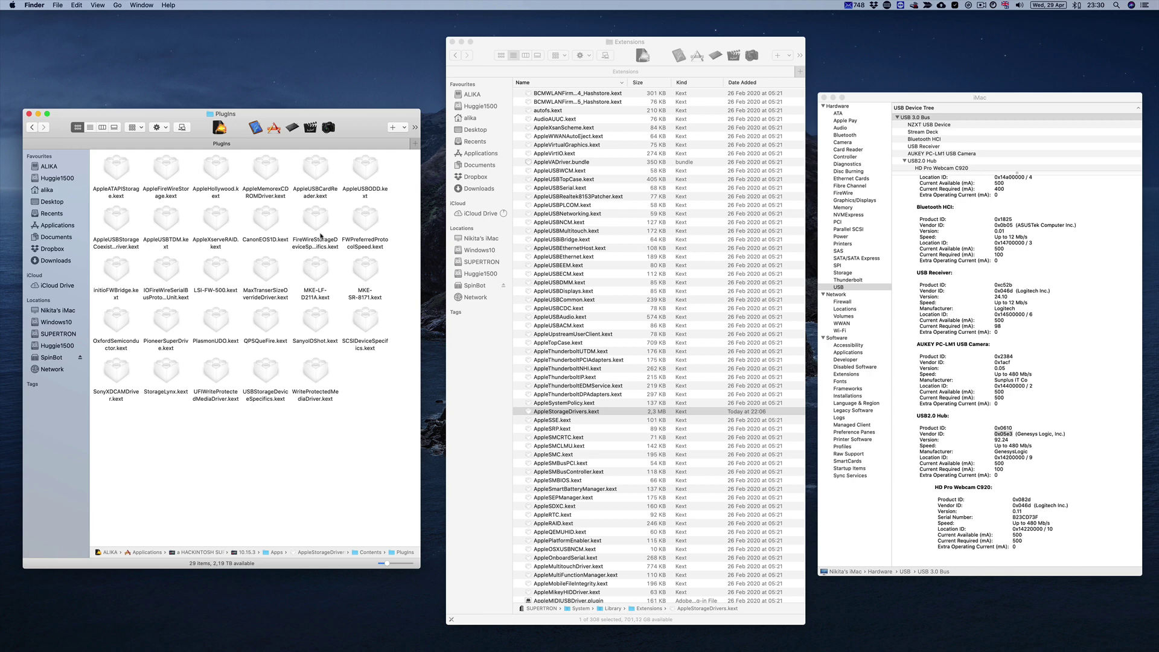
- Show AppleUSBCardReader.kext's package contents, open its Contents folder and select Info.plist
click(317, 169)
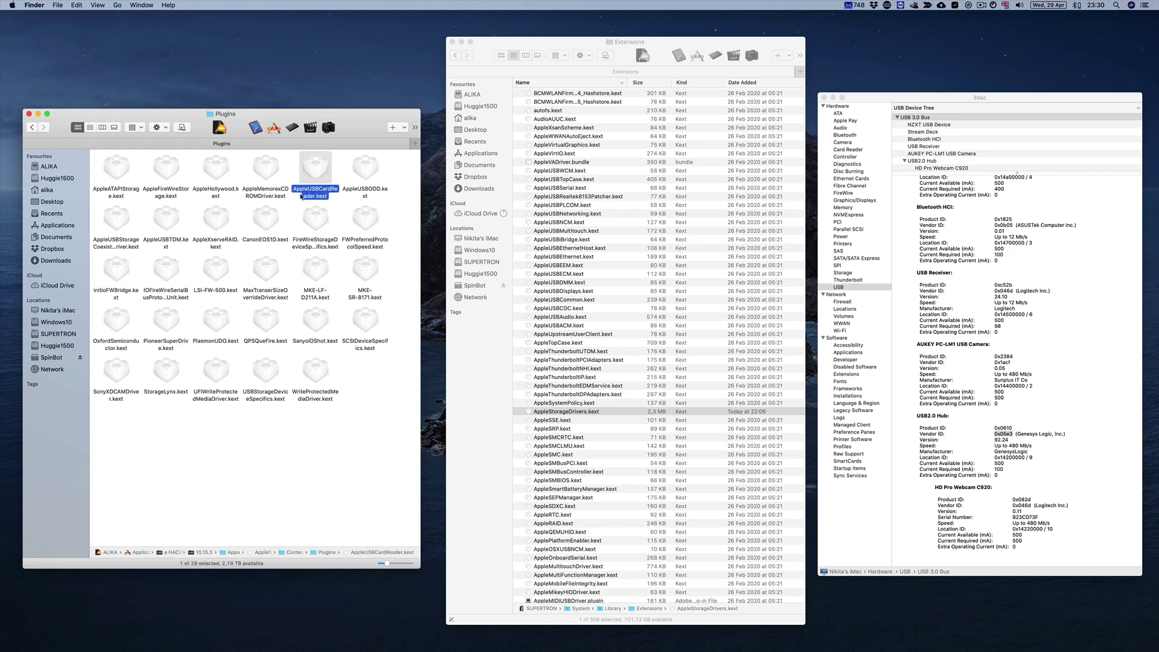
right_click(332, 192)
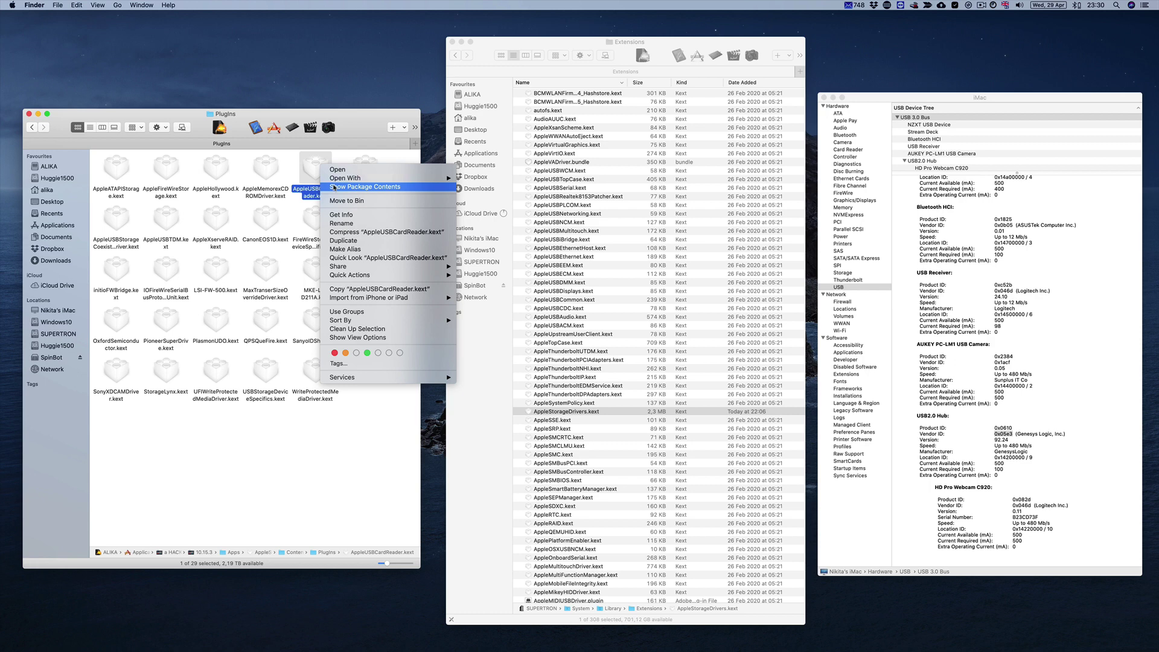
click(335, 187)
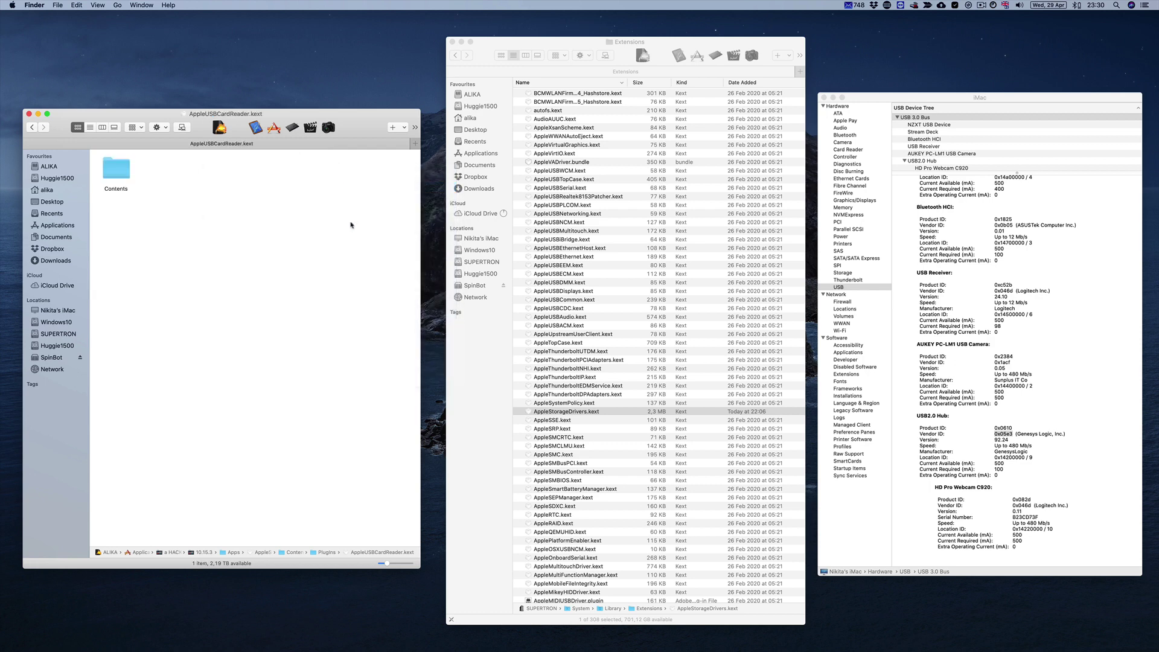
click(114, 171)
double_click(114, 171)
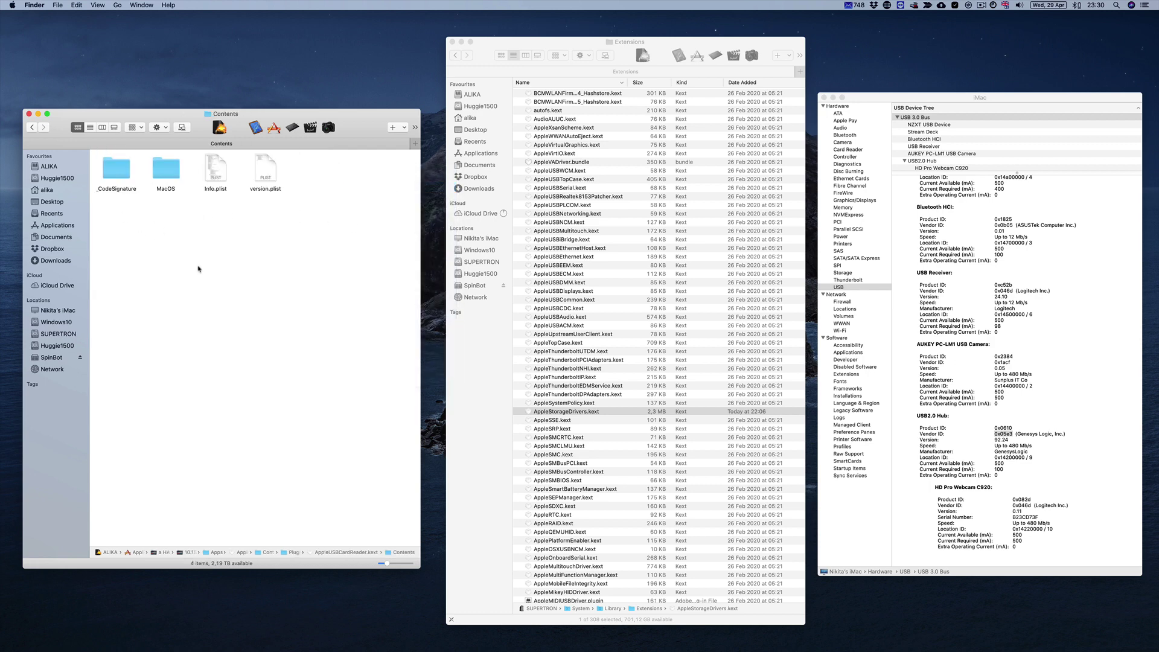
click(212, 189)
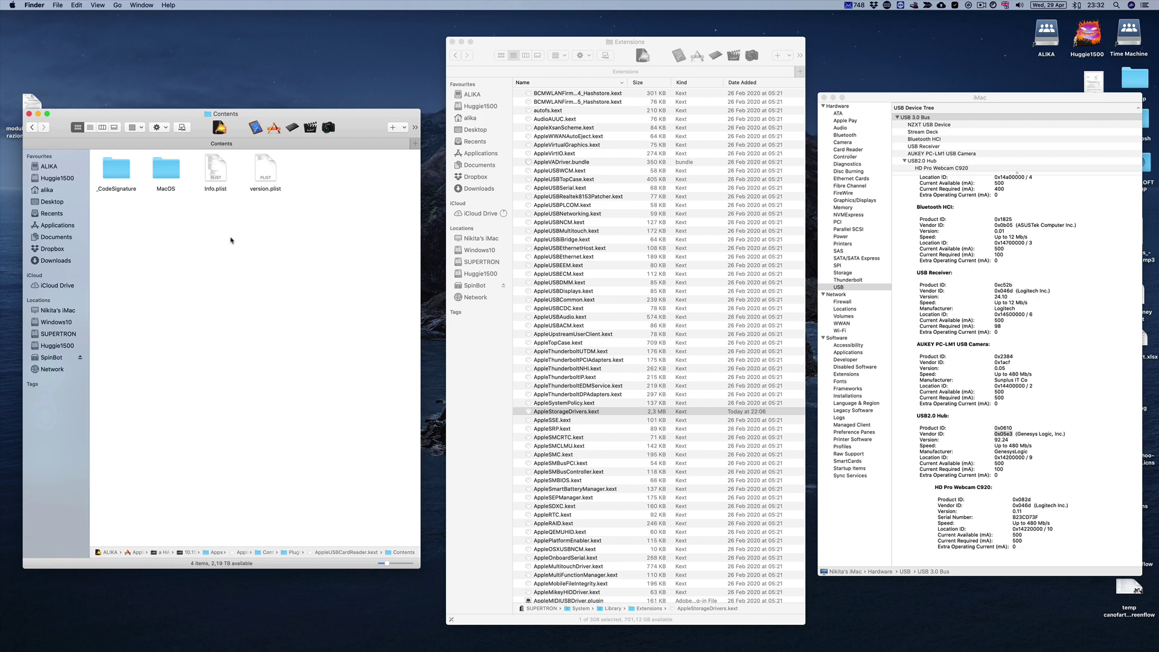
- Open Info.plist in TextMate to view its IOKitPersonalities XML, then close it
click(221, 162)
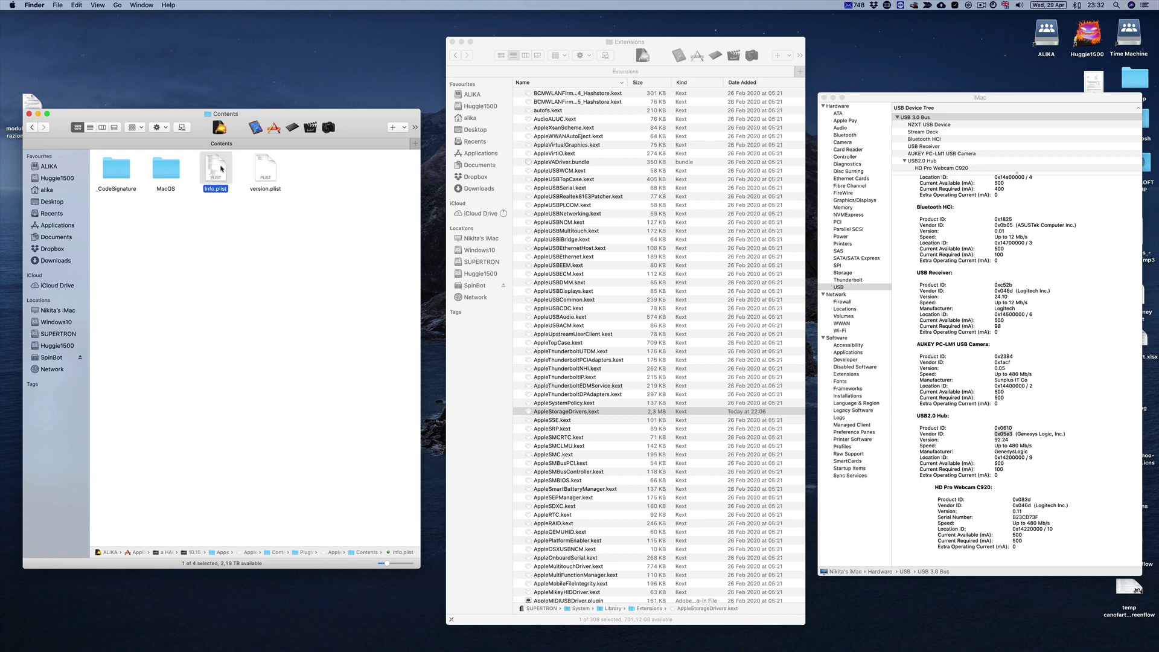
right_click(220, 170)
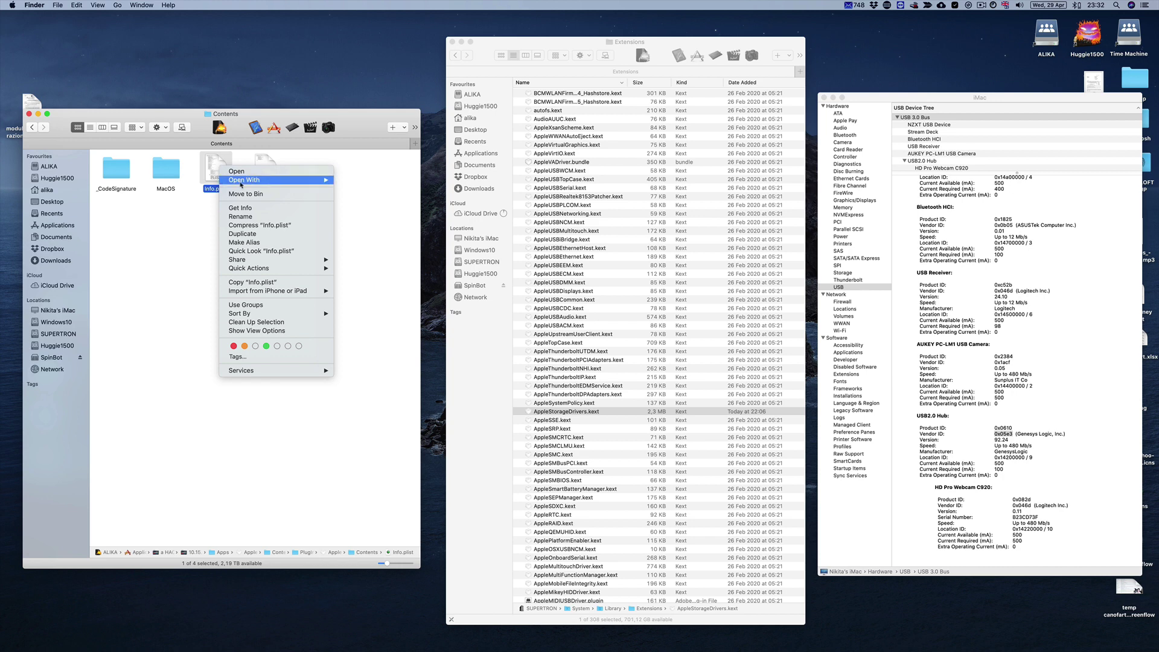
mouse_move(271, 180)
click(372, 224)
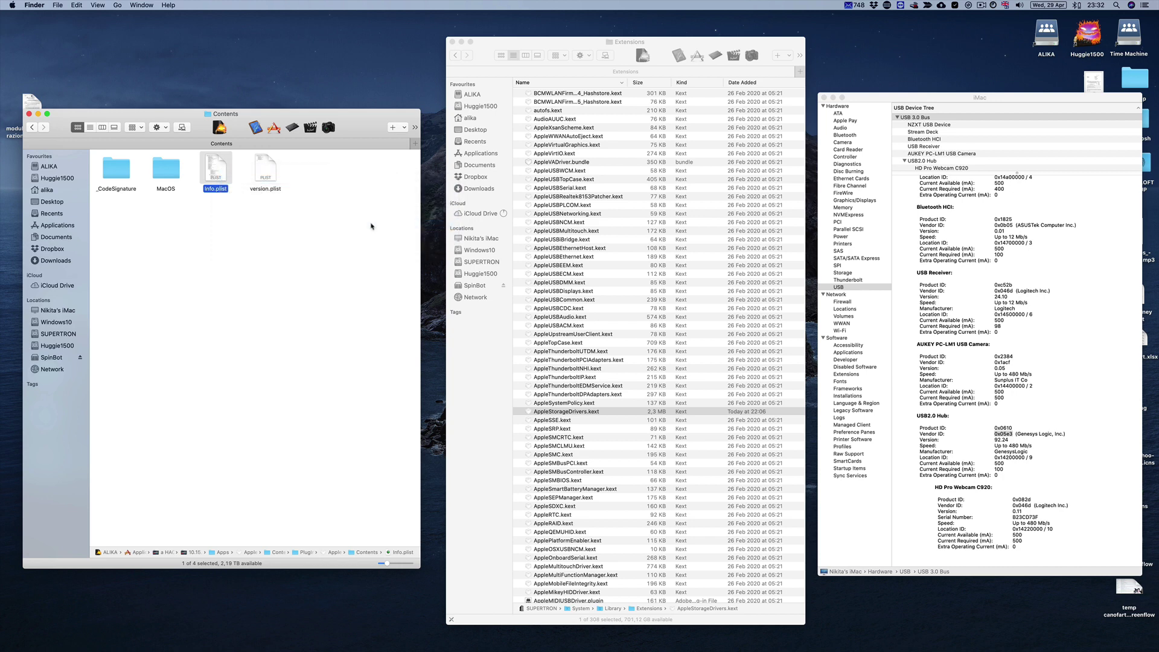
scroll(371, 223, down, 10)
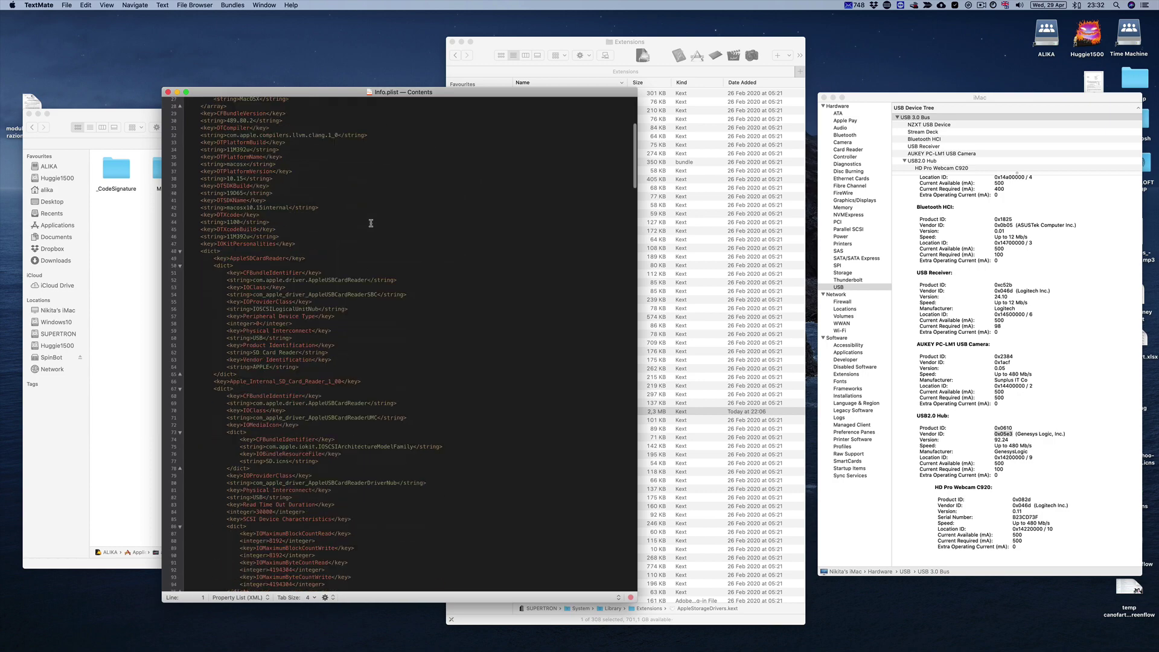
key(cmd+w)
- Bring up the Open With application list for Info.plist again
click(265, 266)
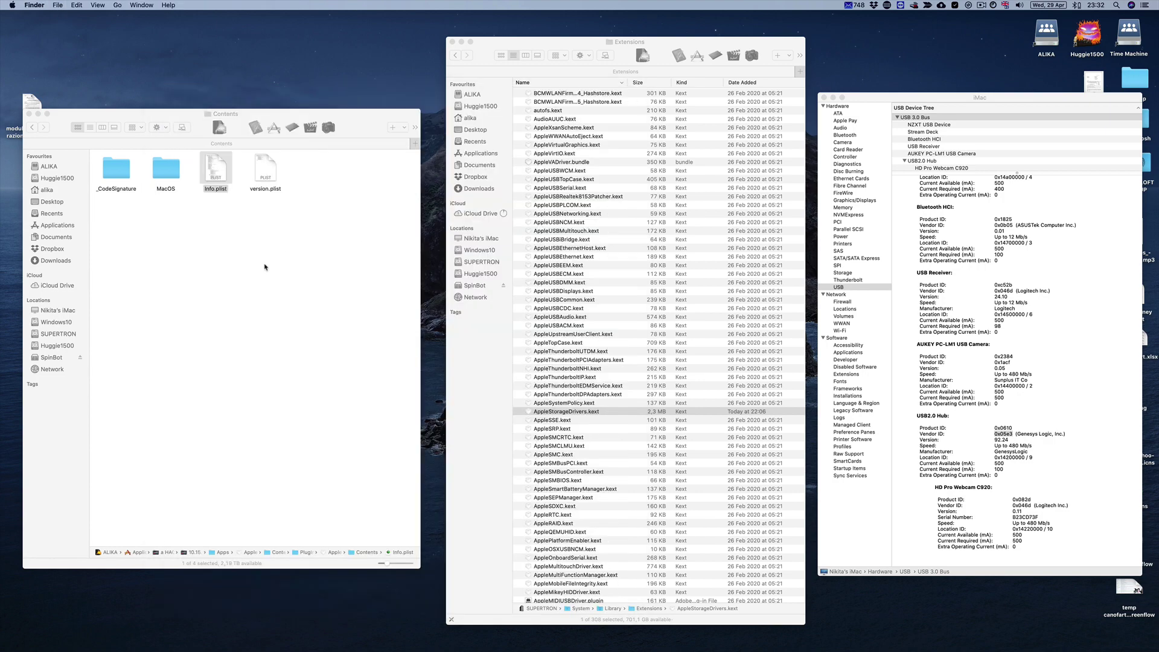
right_click(221, 171)
mouse_move(247, 183)
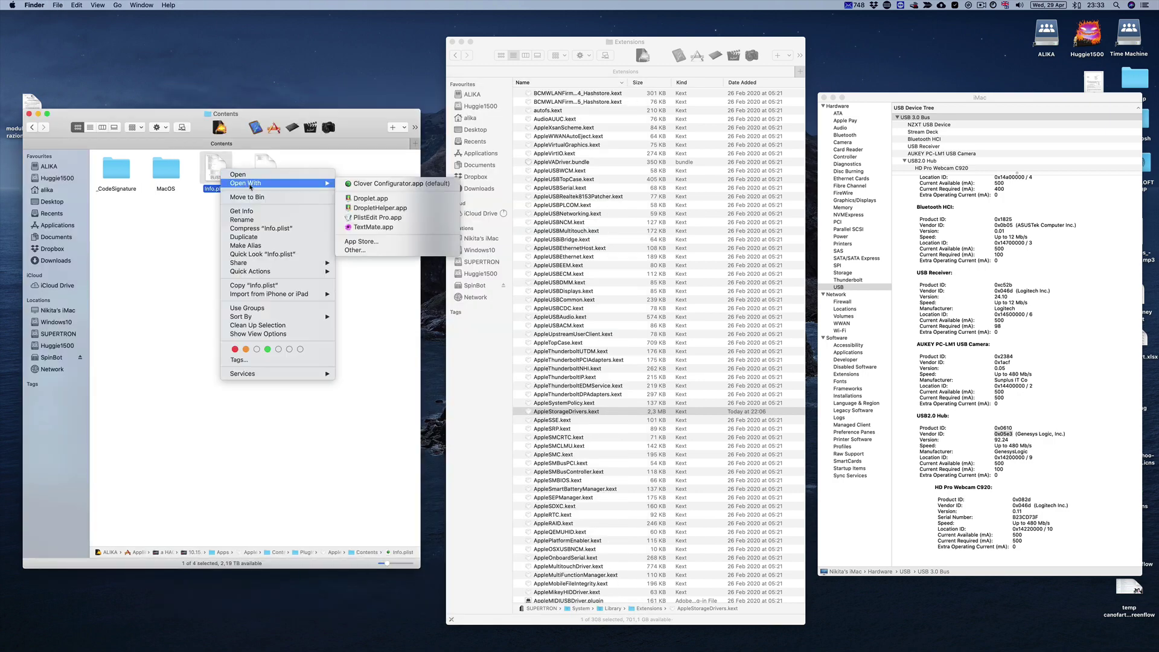
- Open Info.plist in PlistEdit Pro and expand IOKitPersonalities > AppleSDCardReader
click(372, 221)
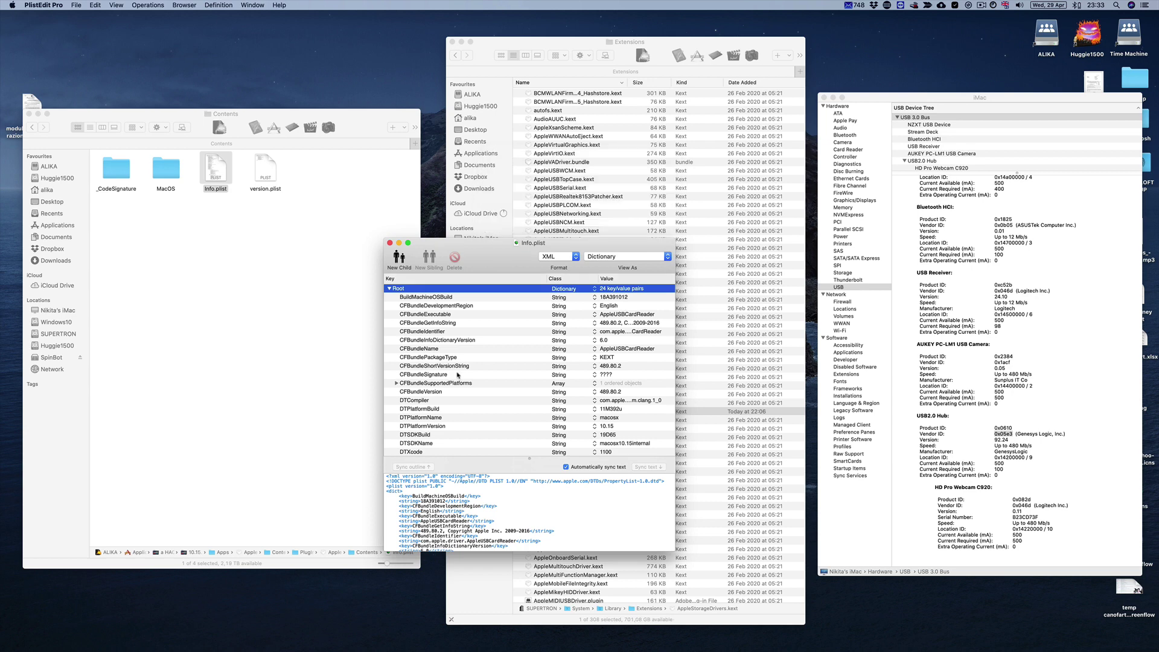
scroll(387, 410, down, 4)
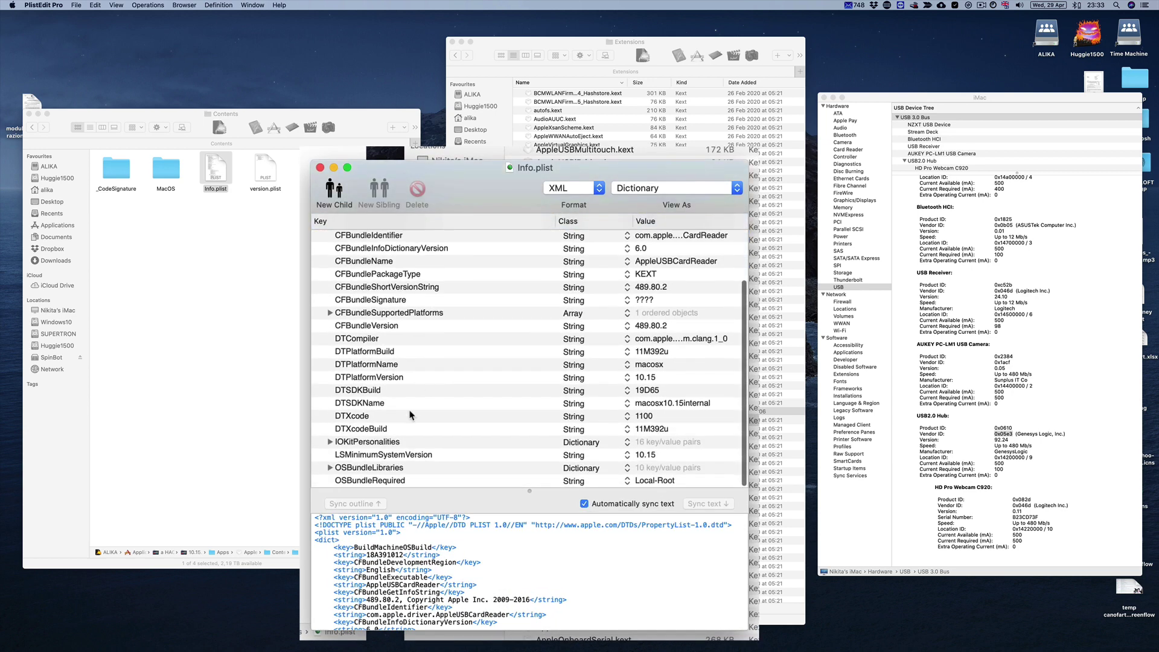
click(365, 446)
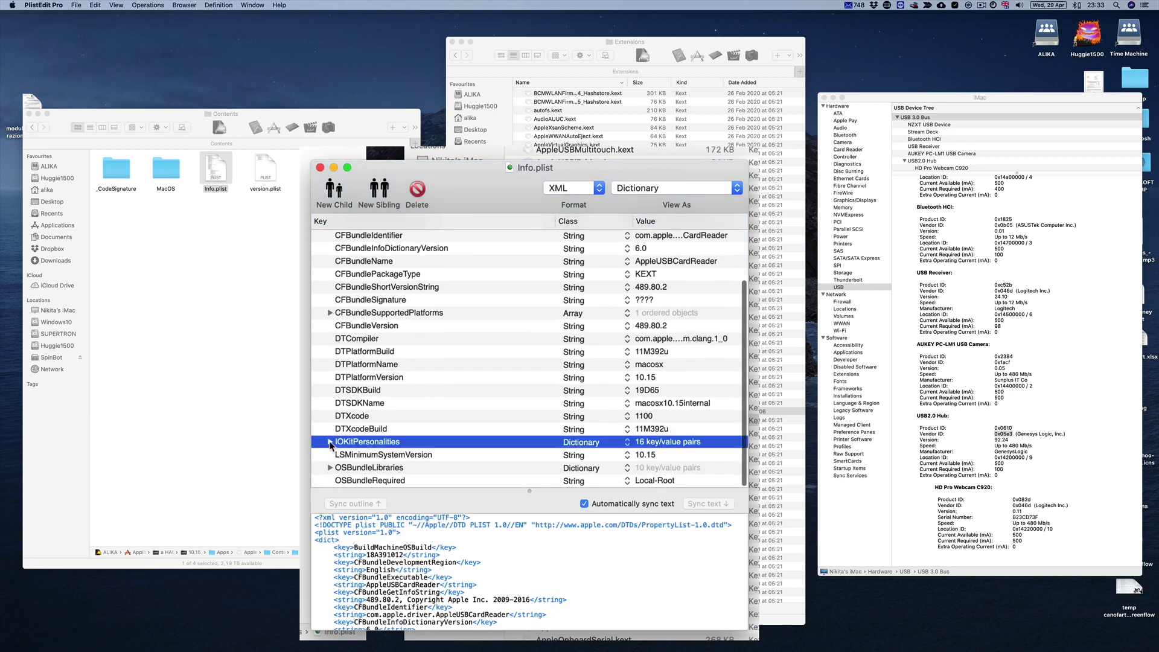
click(331, 443)
scroll(458, 395, down, 5)
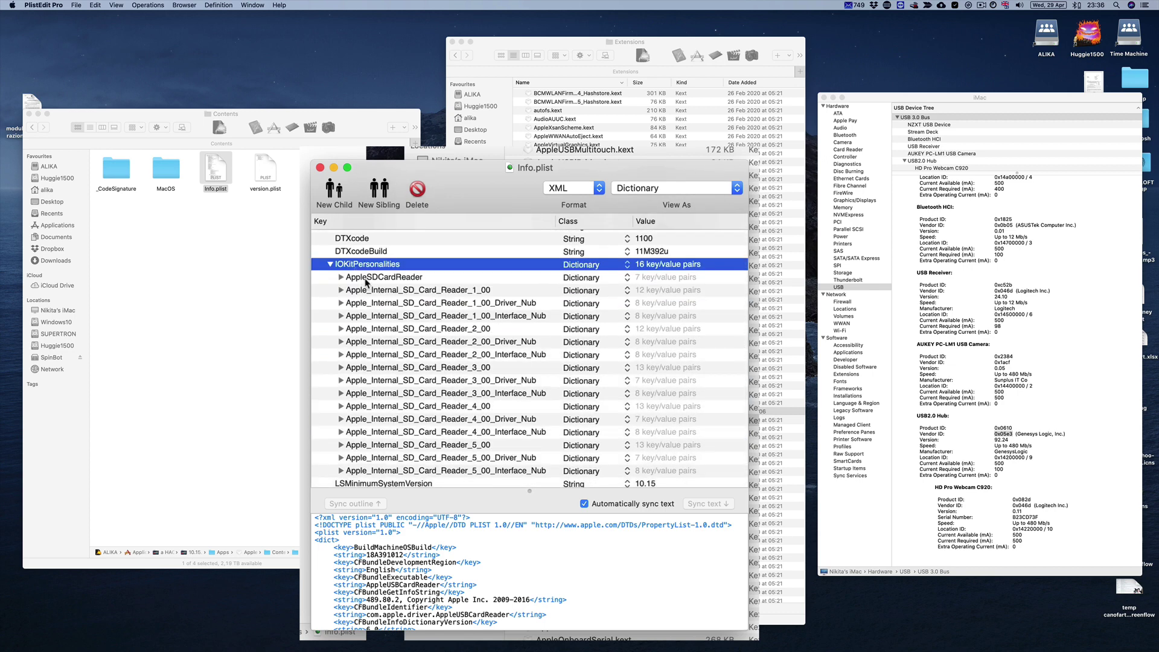
click(368, 279)
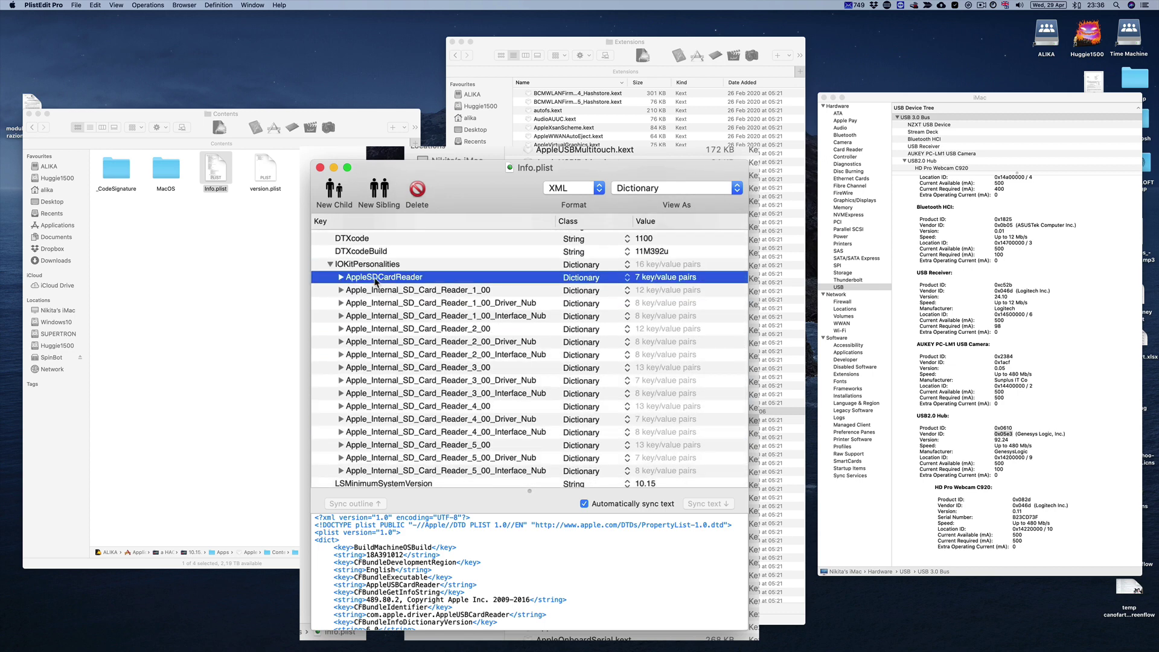
click(340, 278)
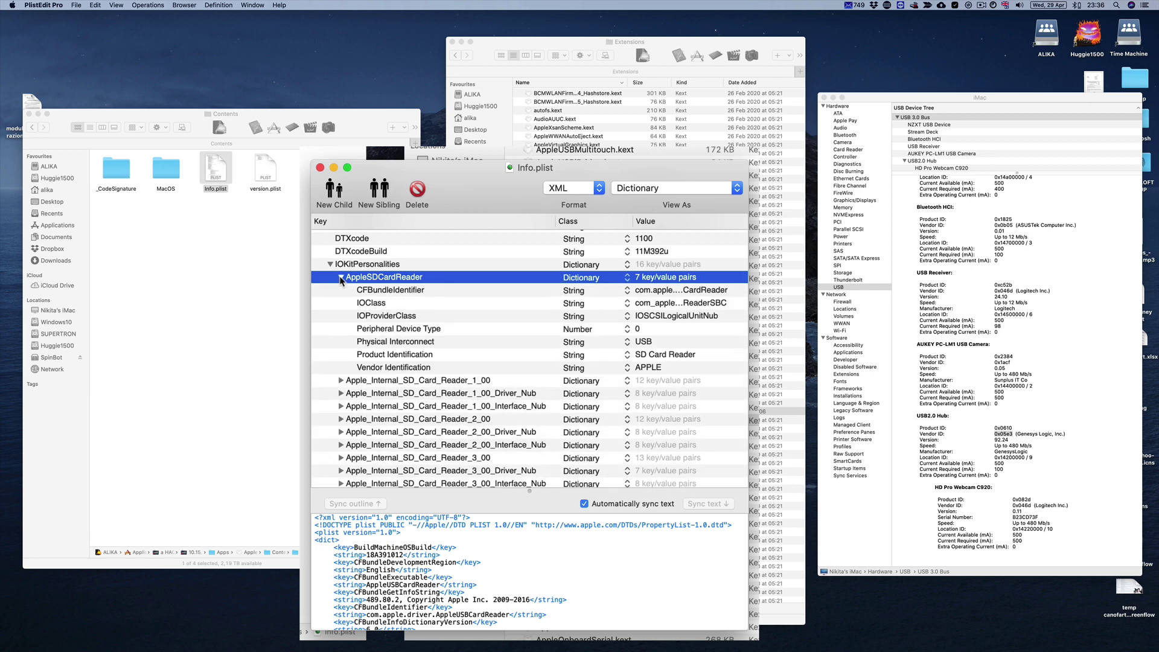
- Change AppleSDCardReader's Vendor Identification value to 'AlikA'
click(639, 369)
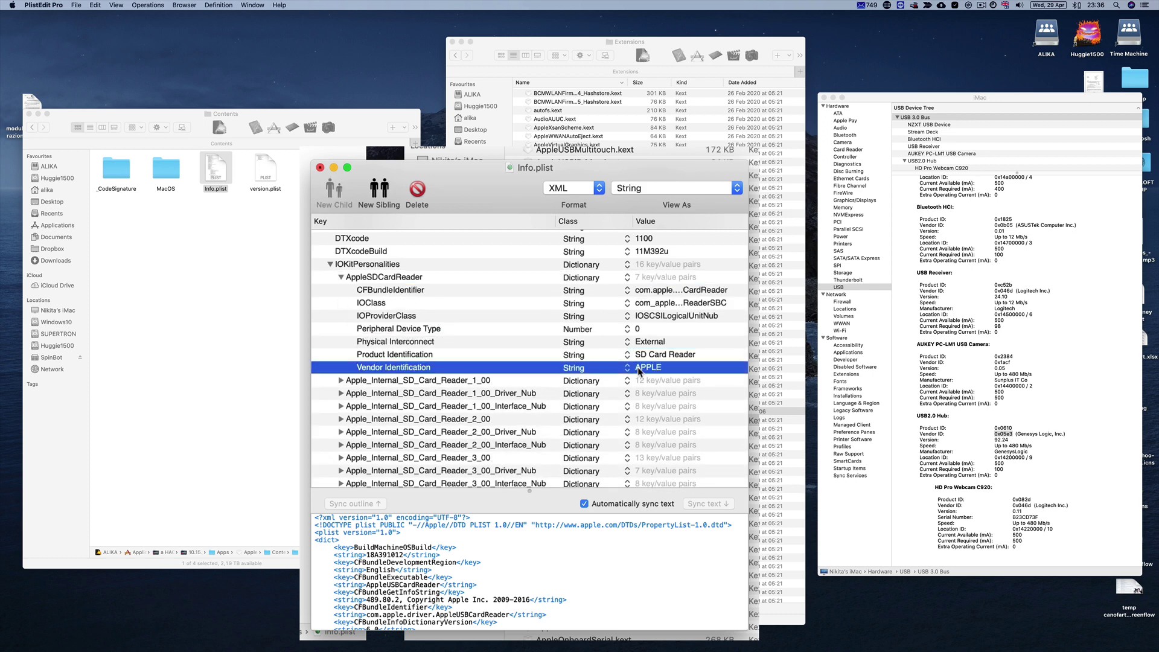
double_click(642, 368)
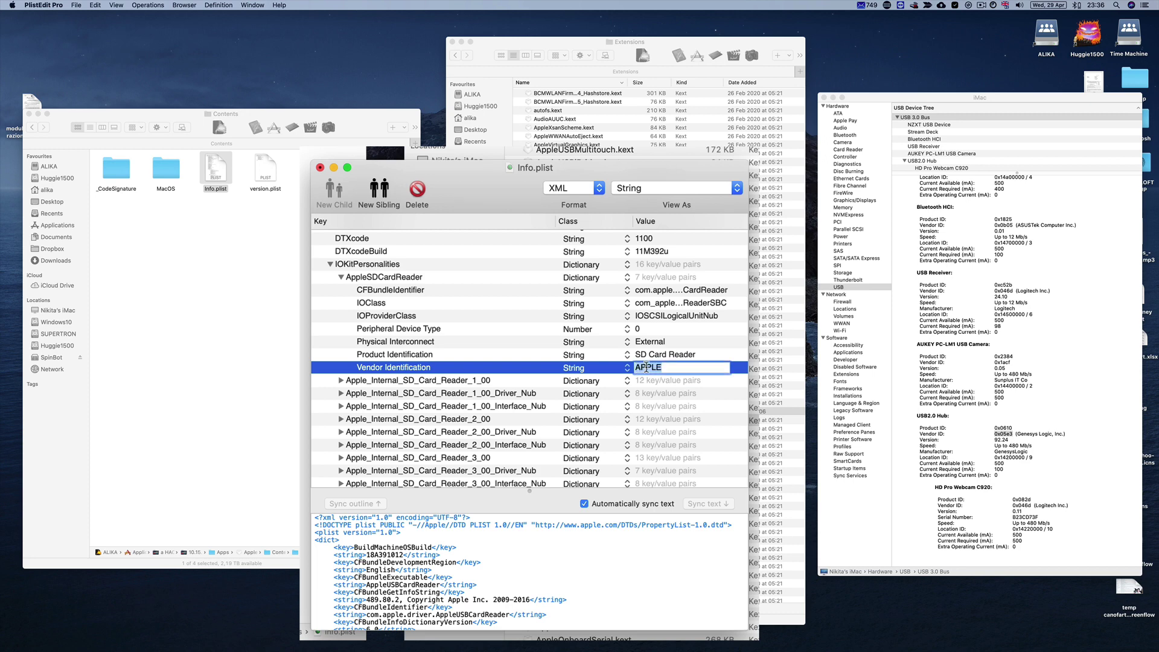
text(AlikA)
key(Return)
scroll(401, 264, down, 5)
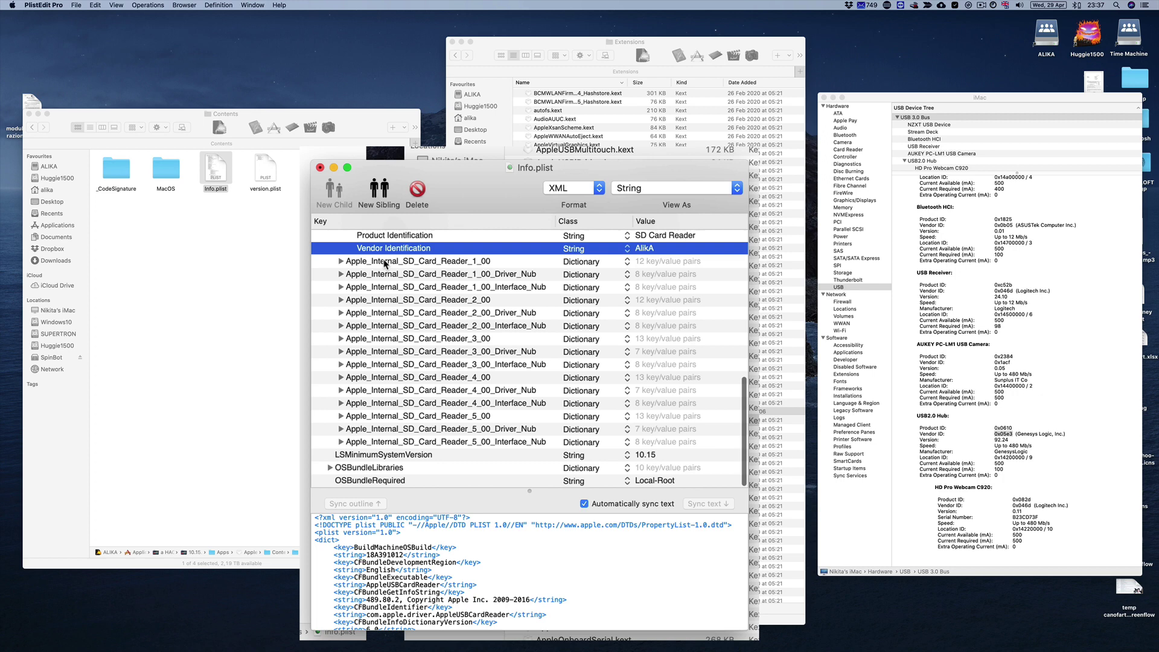
- Expand Apple_Internal_SD_Card_Reader_1_00 and select its idProduct entry (33795)
click(341, 262)
click(430, 254)
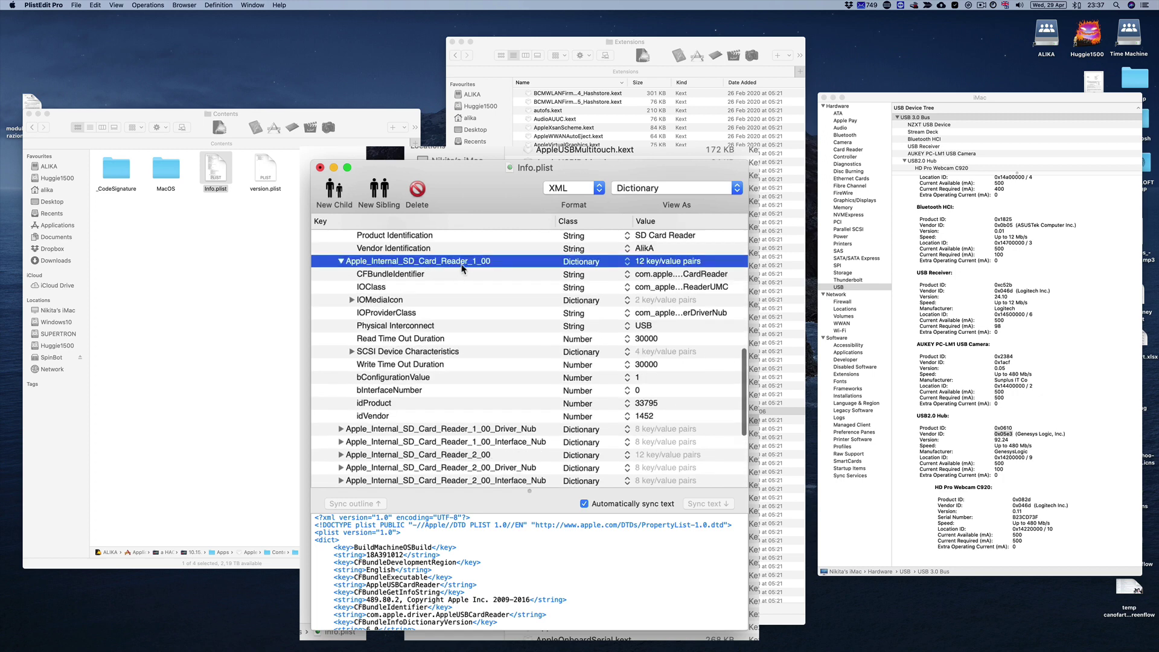
scroll(462, 279, down, 1)
scroll(462, 279, down, 1)
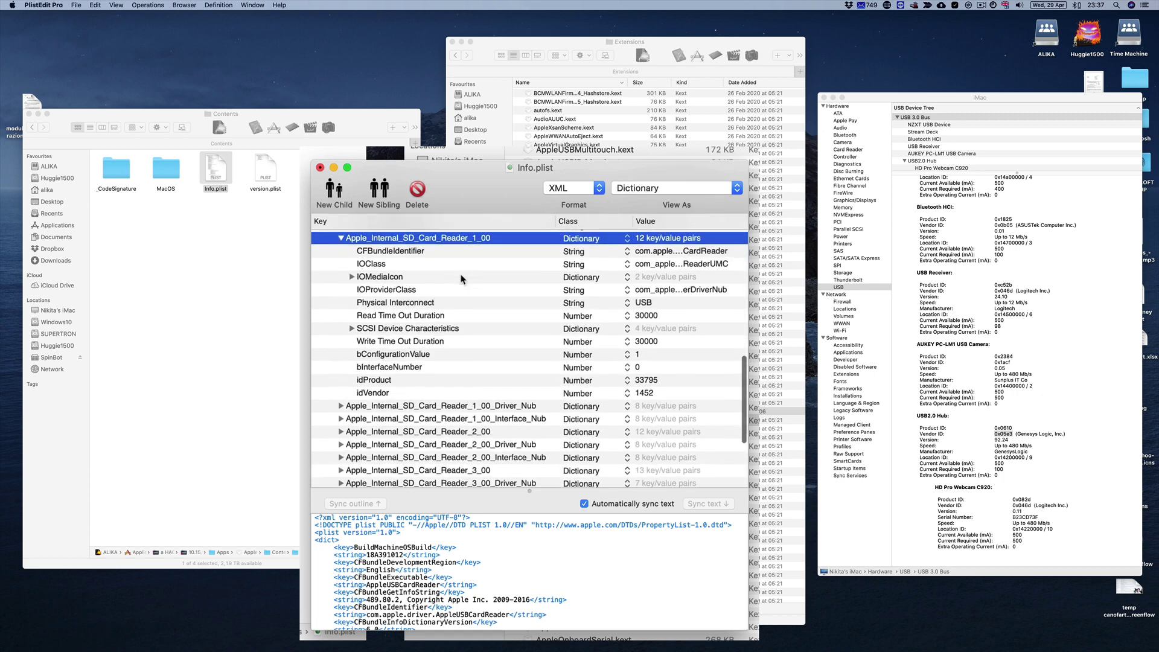
click(373, 384)
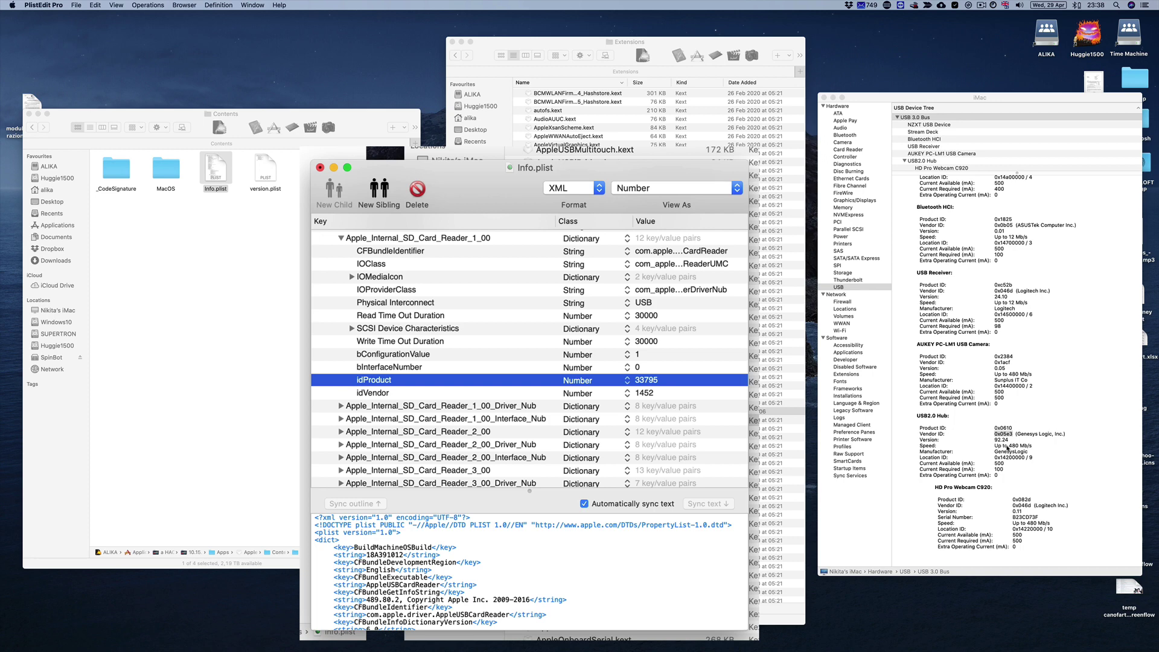
- Select the hub's Product ID 0x0610 in System Information, leaving idProduct 33795 unchanged for now
click(998, 428)
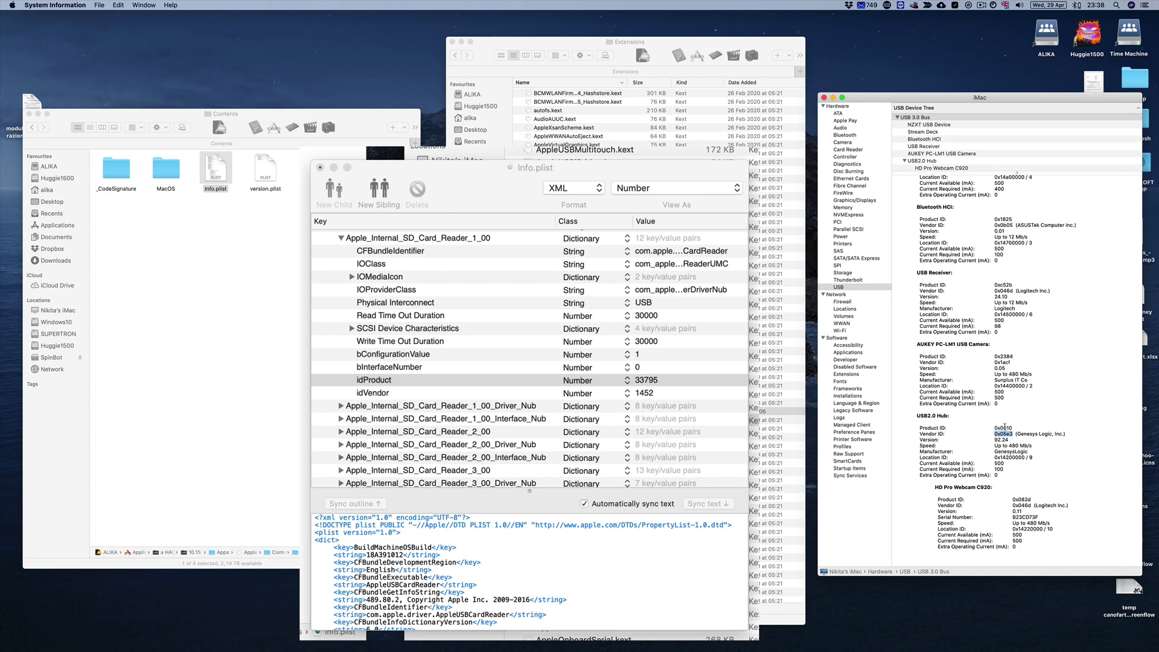
double_click(1005, 428)
click(367, 384)
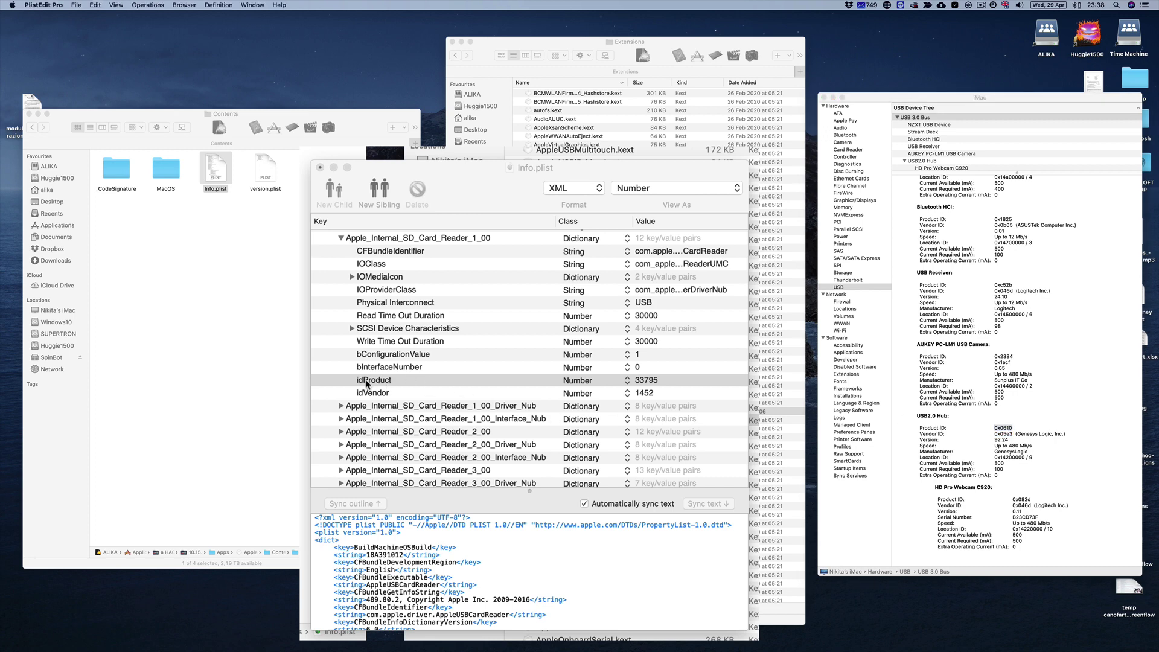
click(646, 381)
key(Return)
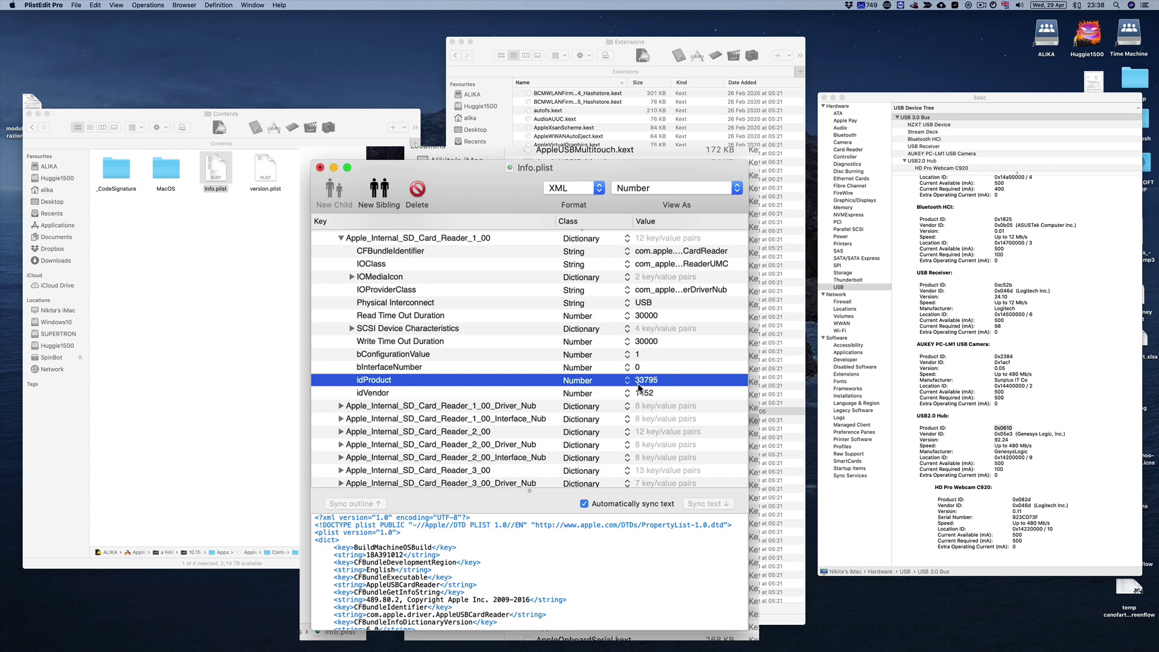
- Convert the hub's product ID 0x0610 to decimal 1552 in BinaryHexConverter and select the result
key(super+Tab)
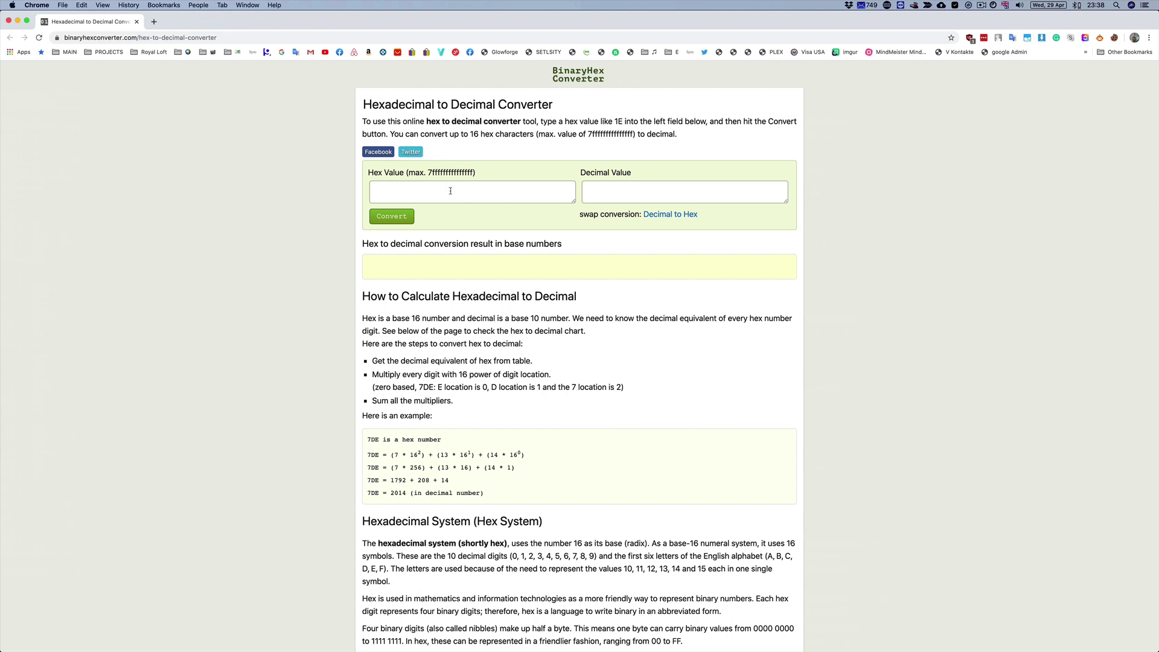
click(451, 190)
text(0x0610)
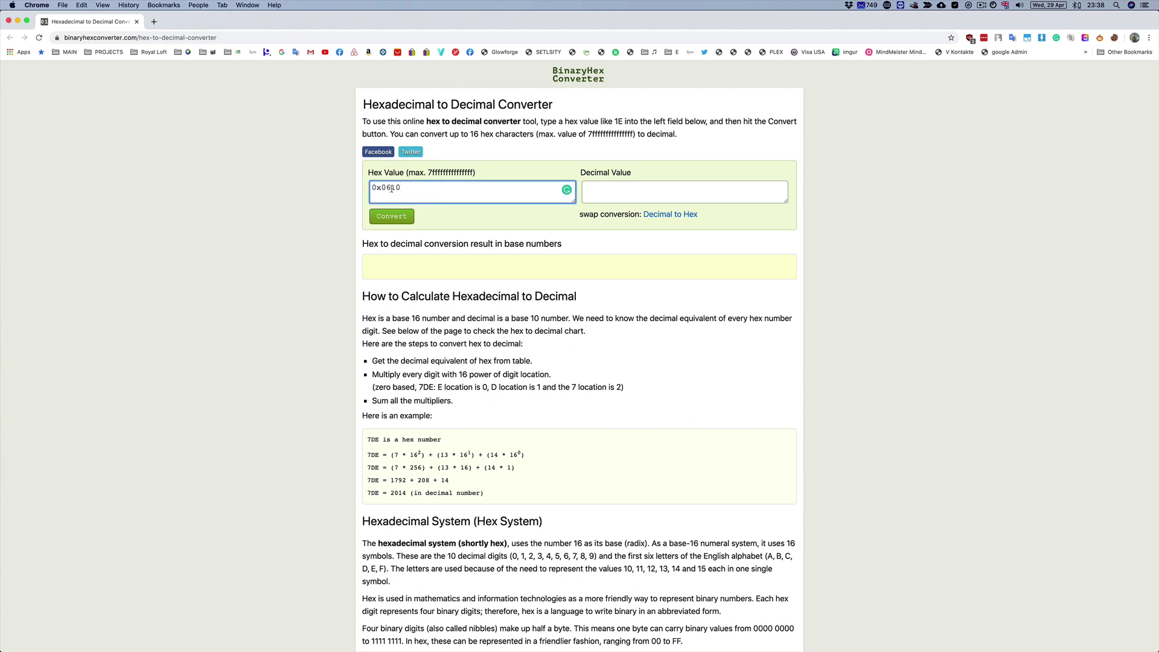
click(396, 219)
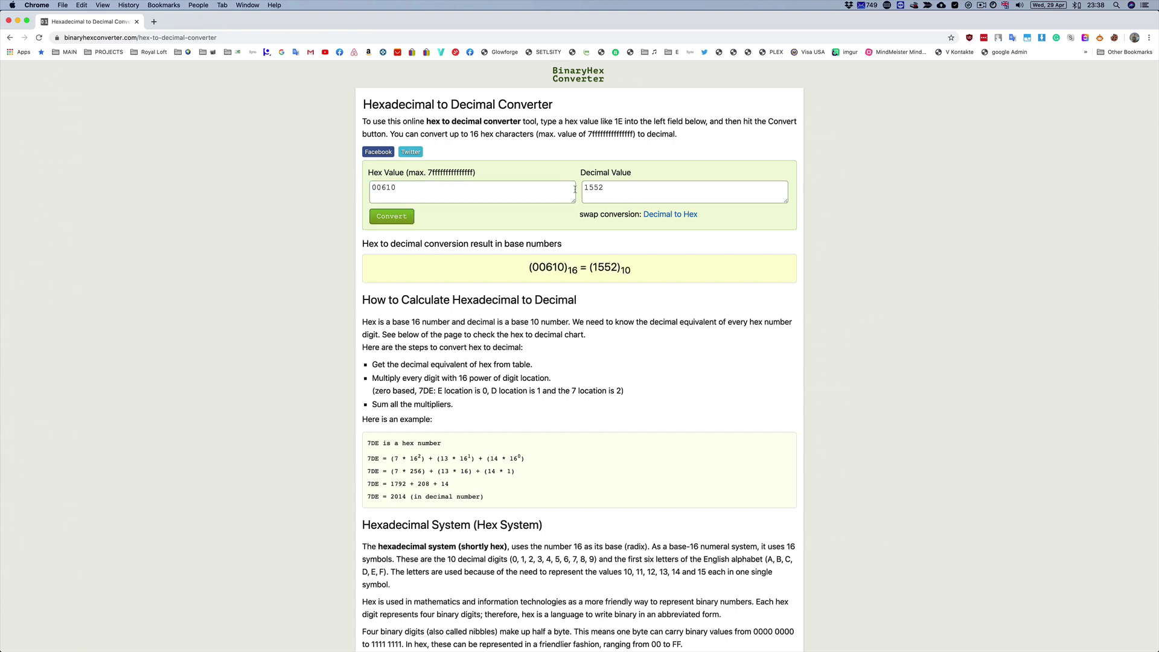
double_click(594, 189)
key(super+c)
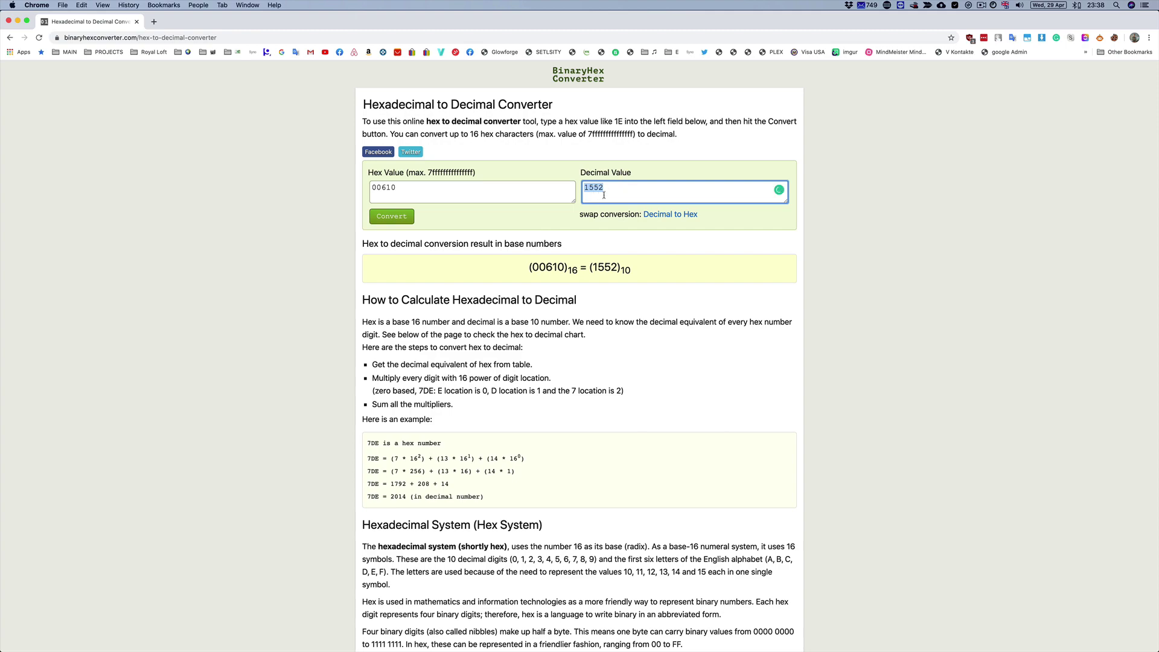
- Paste 1552 as Apple_Internal_SD_Card_Reader_1_00's idProduct value, replacing 33795
key(ctrl+Left)
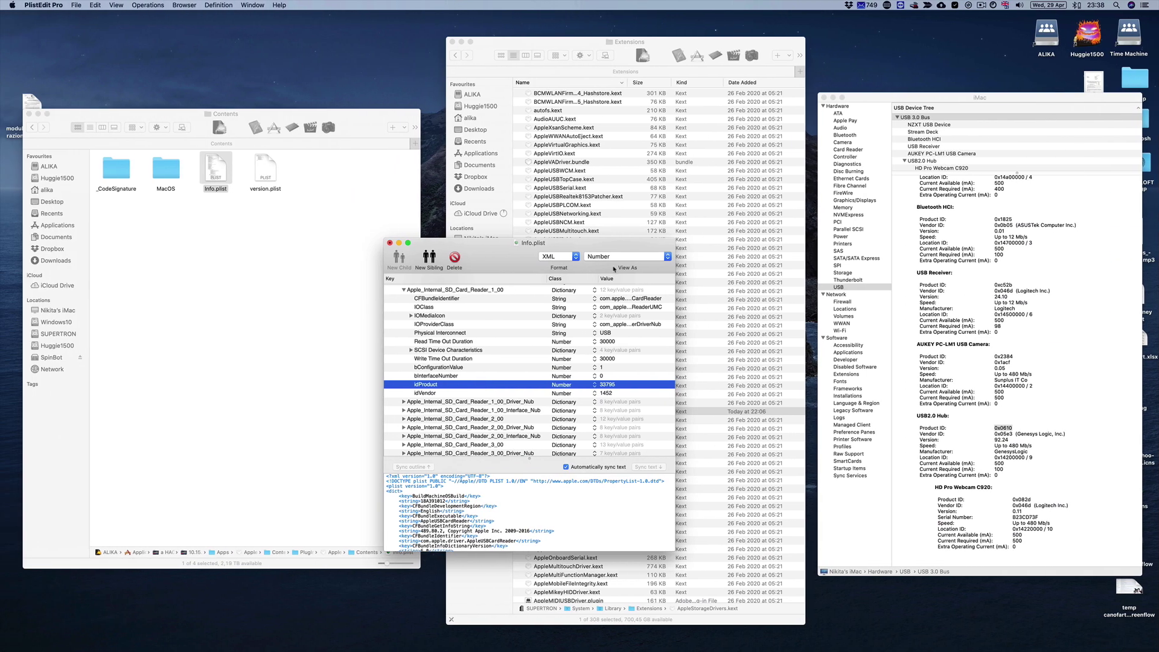
double_click(608, 385)
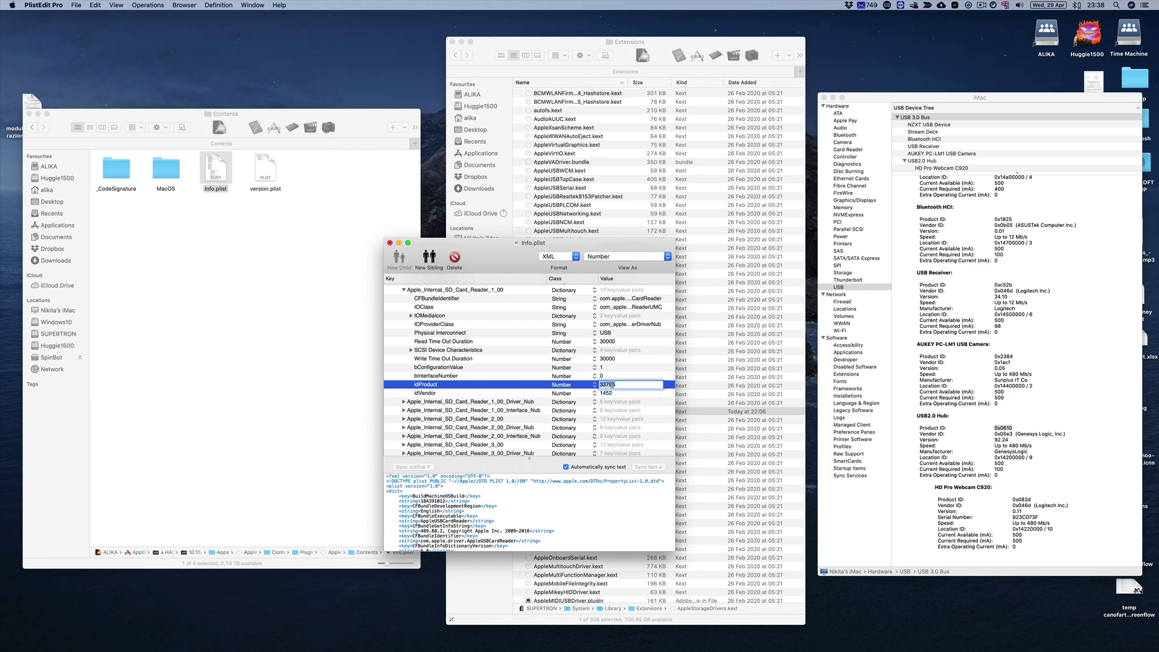
key(super+v)
click(997, 441)
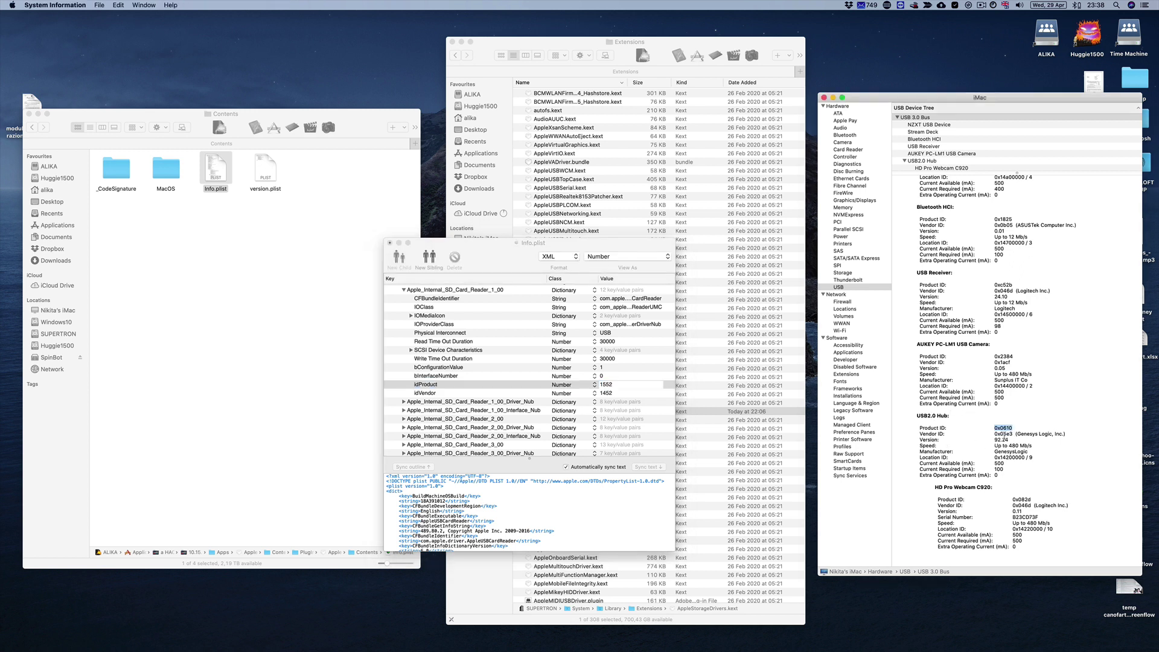
- Convert the hub's vendor ID 0x05e3 to decimal 1507 in the hex converter
double_click(1005, 434)
key(super+c)
key(ctrl+Right)
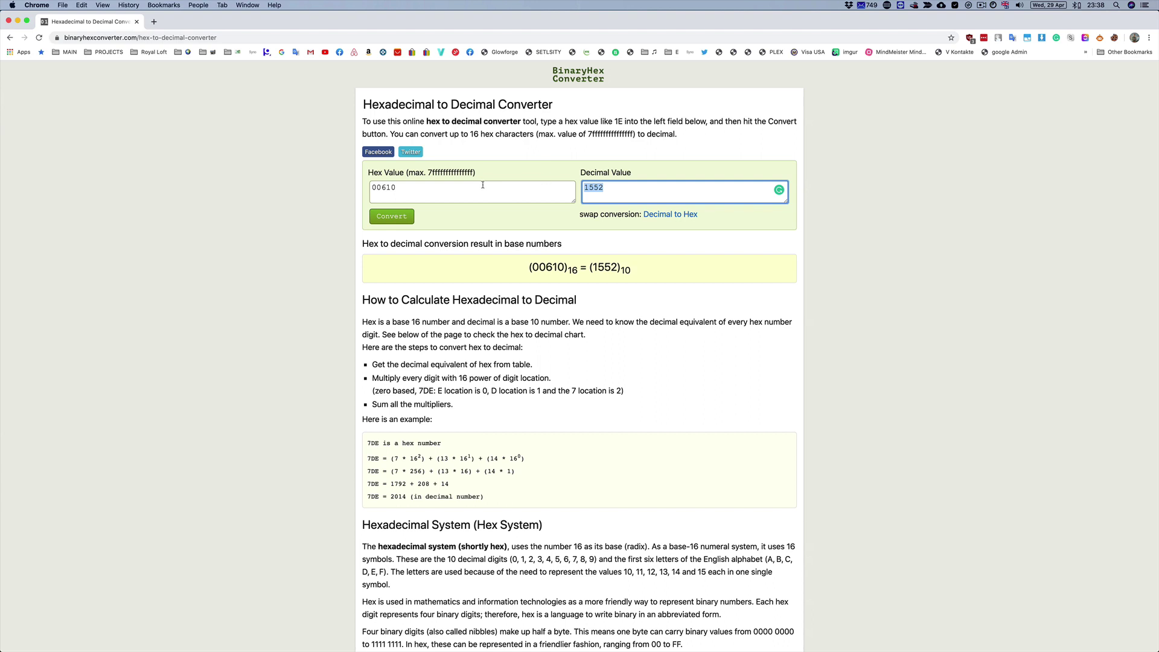
click(469, 193)
key(super+v)
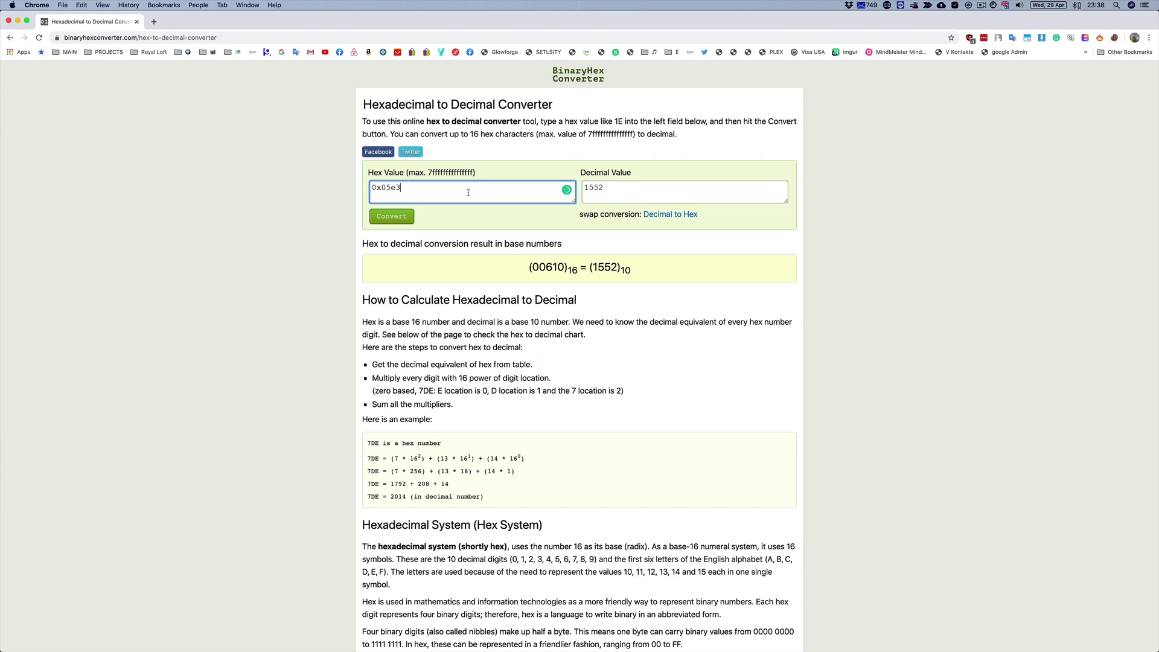
click(407, 217)
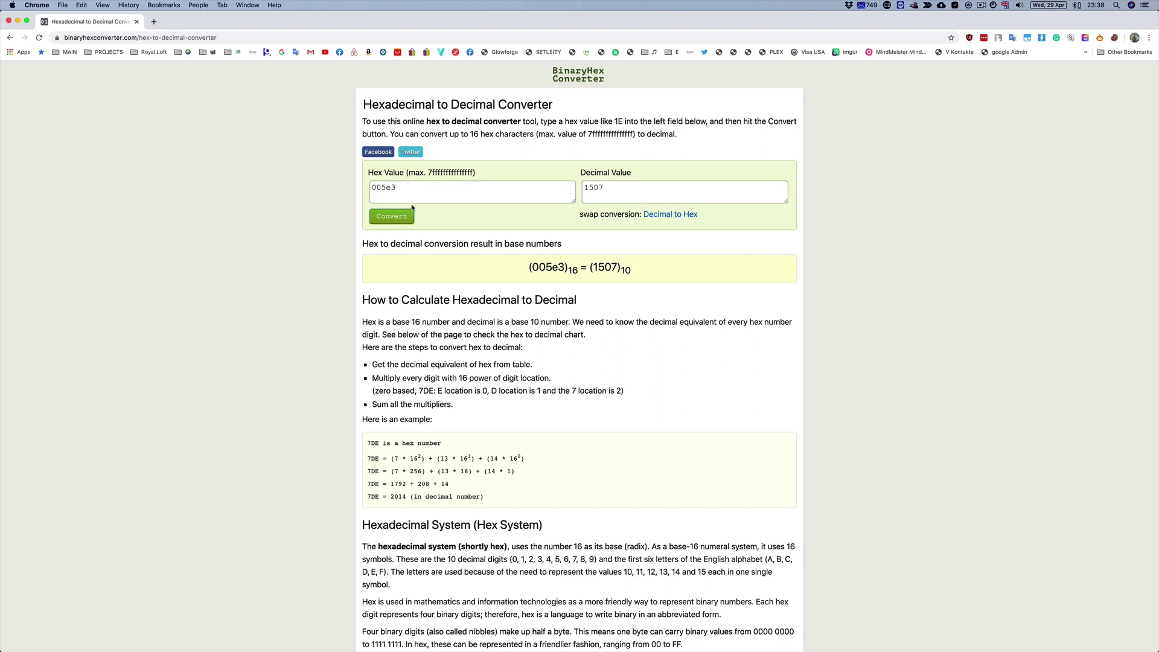
click(613, 192)
key(super+c)
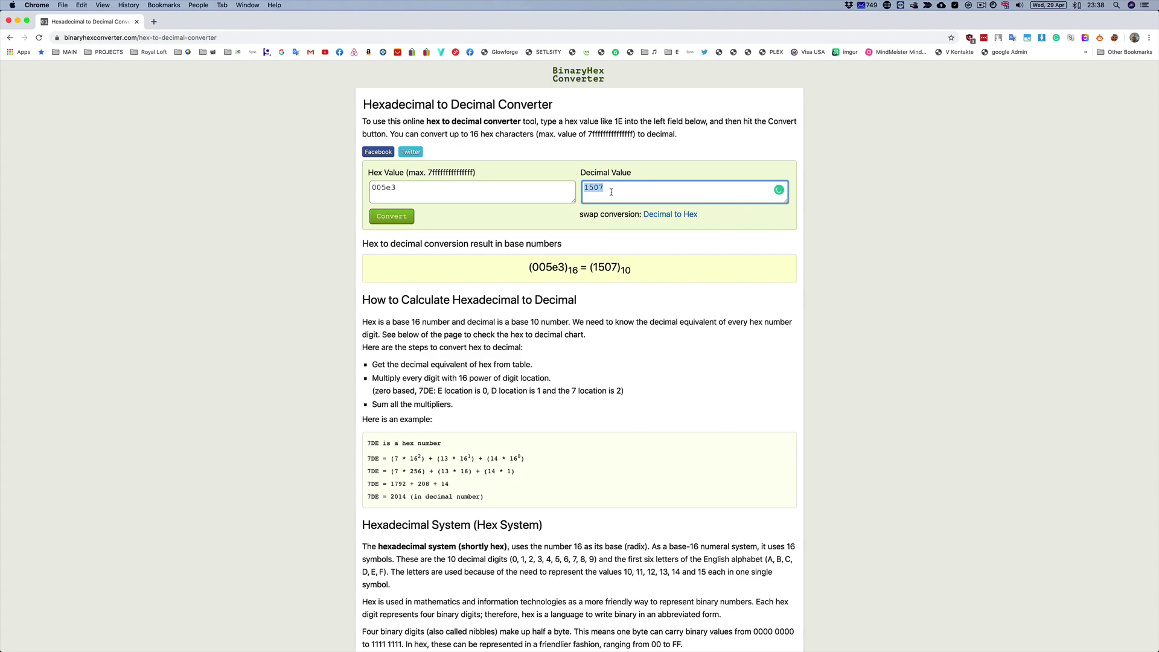
- Replace the first card reader entry's idVendor value 1452 with 1507
key(ctrl+Left)
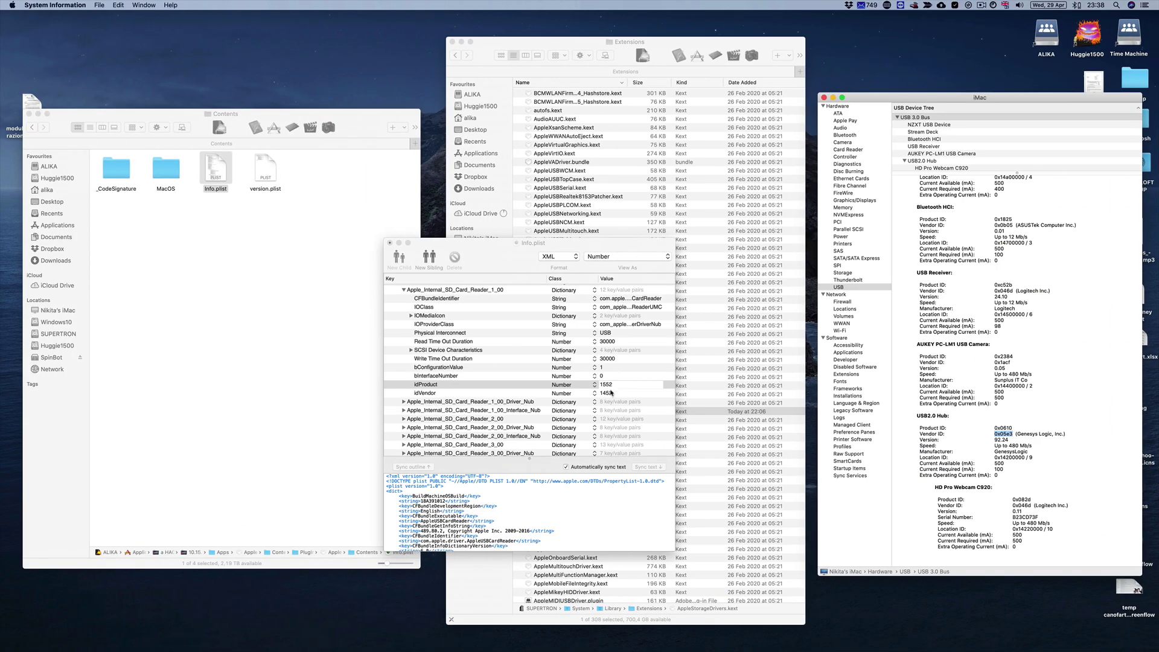
click(608, 396)
double_click(611, 394)
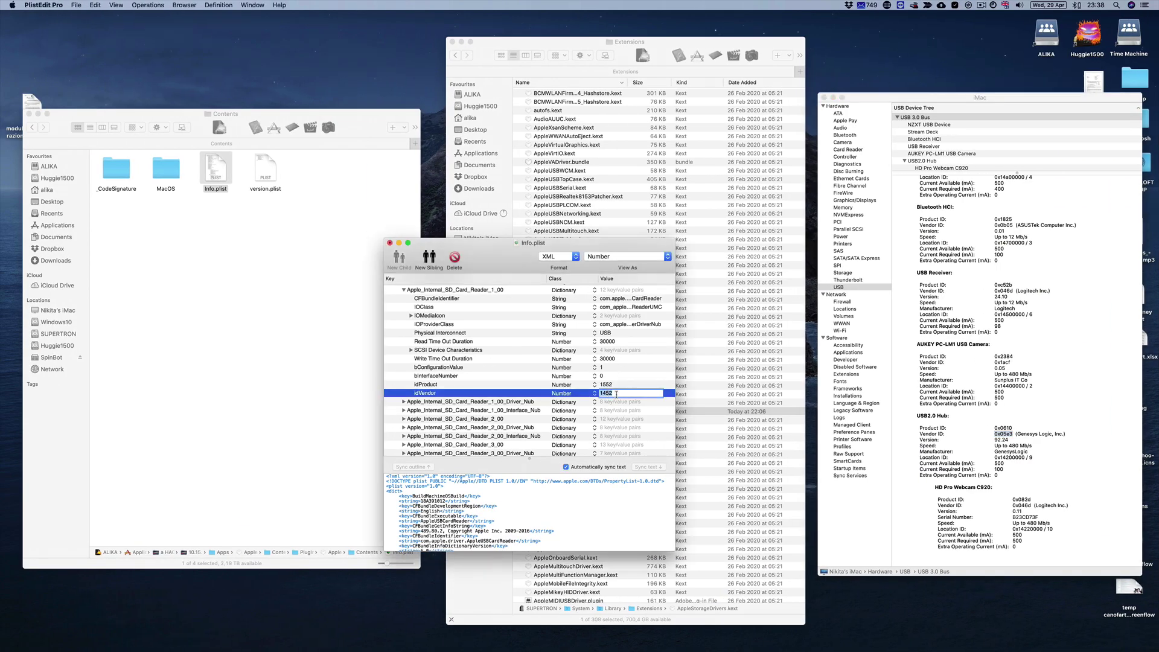
key(super+v)
key(Return)
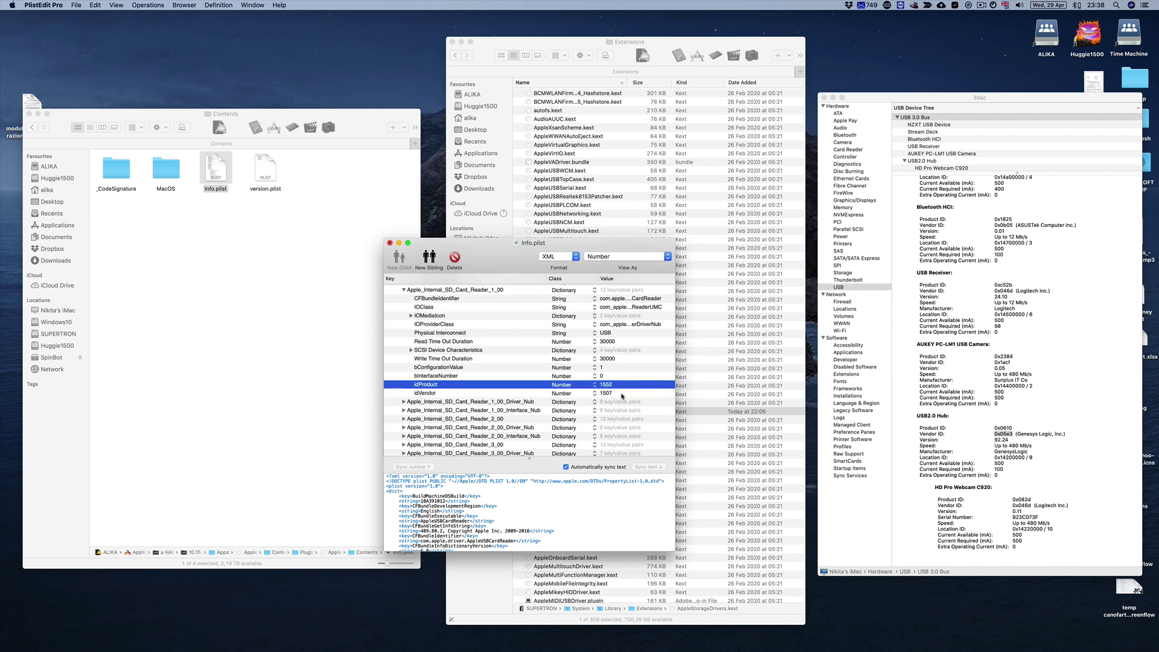
- Expand Card_Reader_2_00 and Card_Reader_3_00 and set Card_Reader_3_00's idVendor to 1507
scroll(501, 428, down, 2)
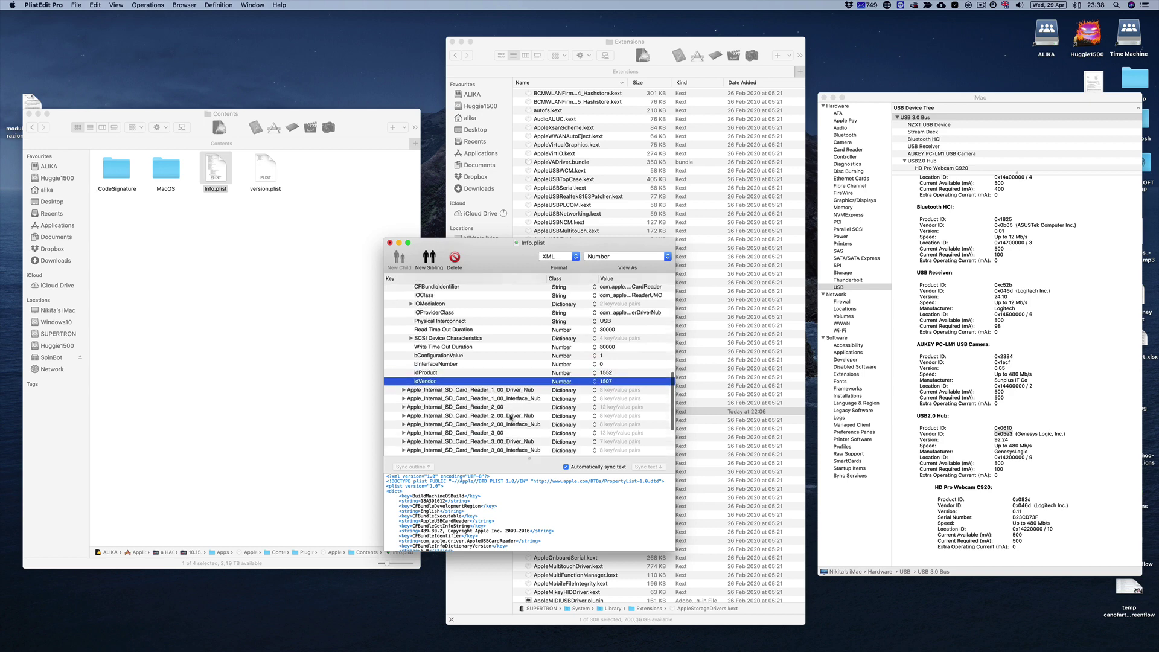
scroll(490, 411, down, 1)
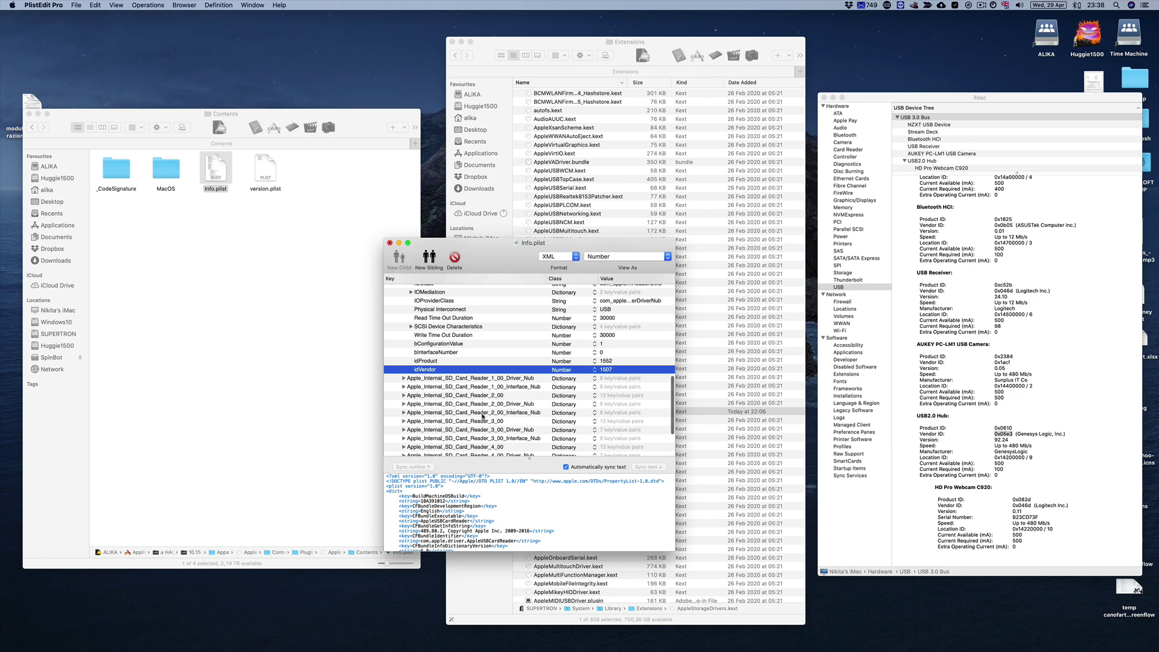
scroll(494, 414, down, 2)
scroll(494, 413, down, 2)
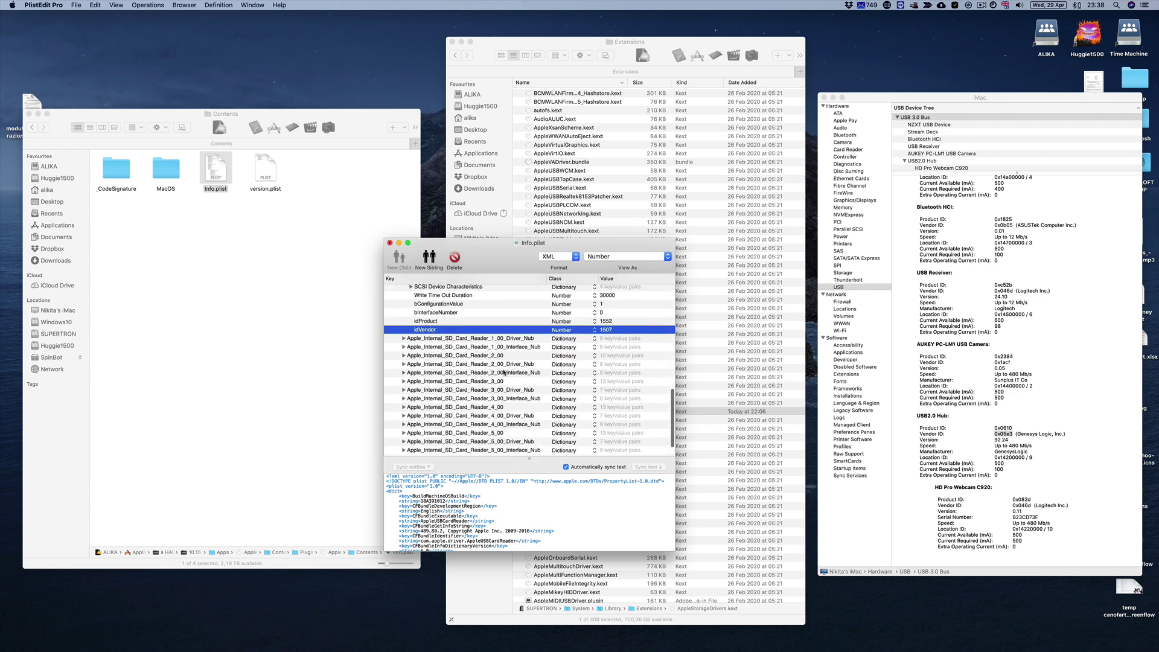
scroll(501, 403, up, 1)
key(Down)
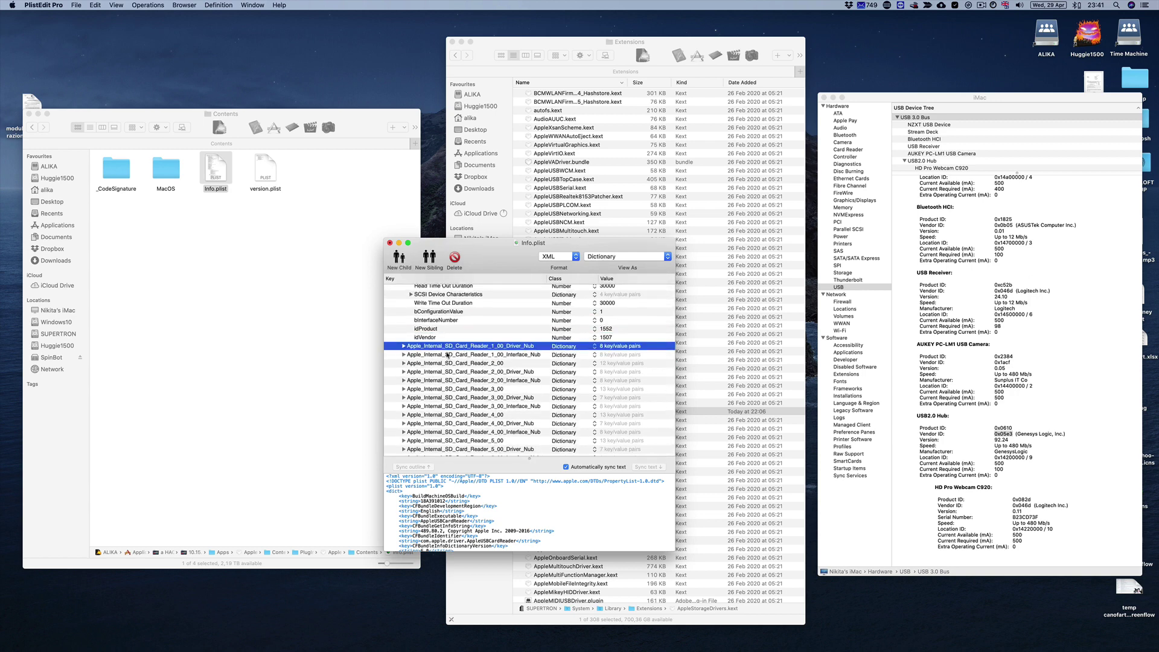
key(Down)
key(Down)
click(404, 364)
scroll(465, 362, down, 4)
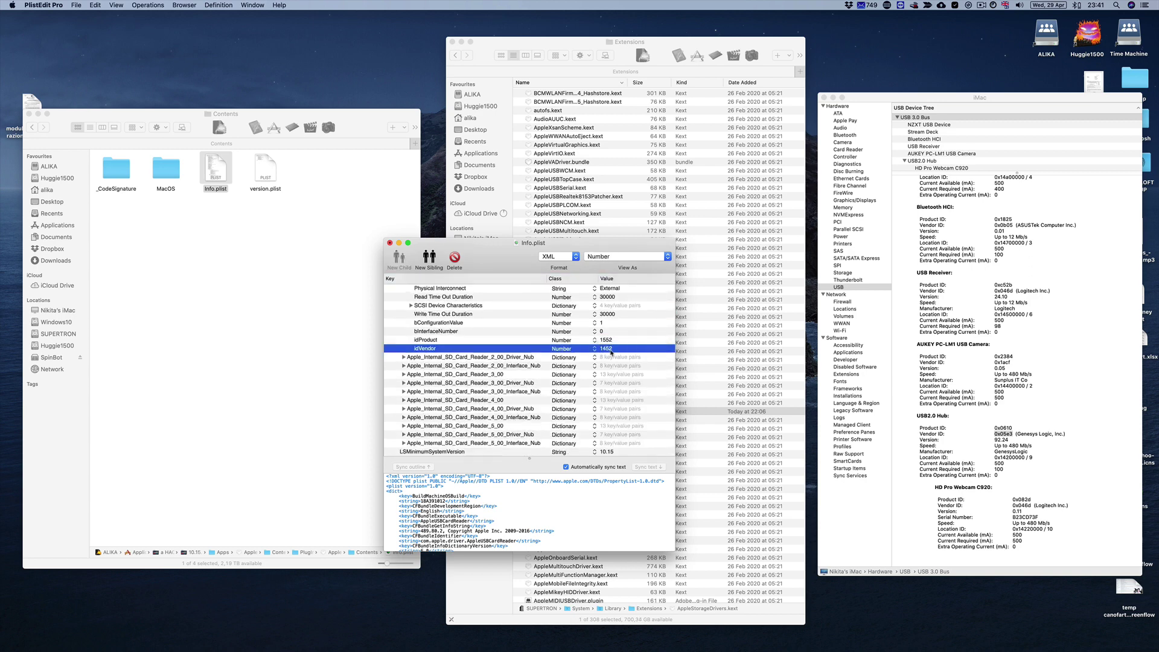
click(463, 373)
key(Right)
key(Down)
key(Down)
key(Down)
key(Down)
key(Down)
key(Down)
key(Down)
key(Down)
key(Down)
key(Down)
key(Down)
key(Down)
key(Down)
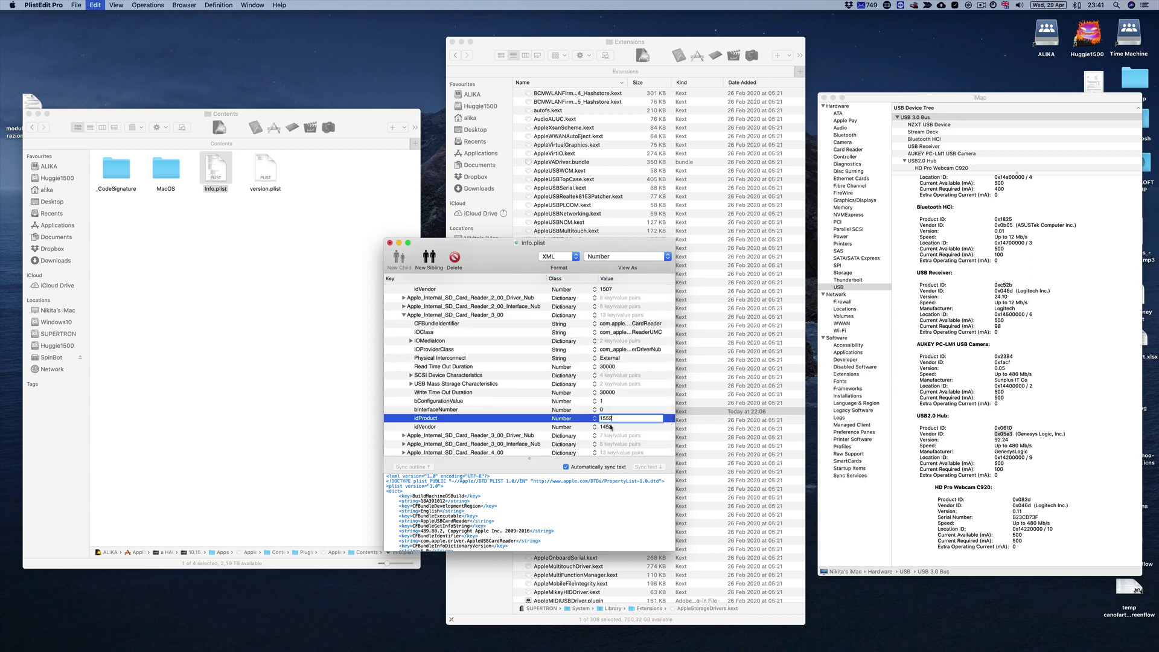
text(15)
key(Return)
- Set idVendor to 1507 on Card_Reader_4_00 and Card_Reader_5_00
scroll(531, 370, down, 3)
key(Down)
key(Down)
key(Down)
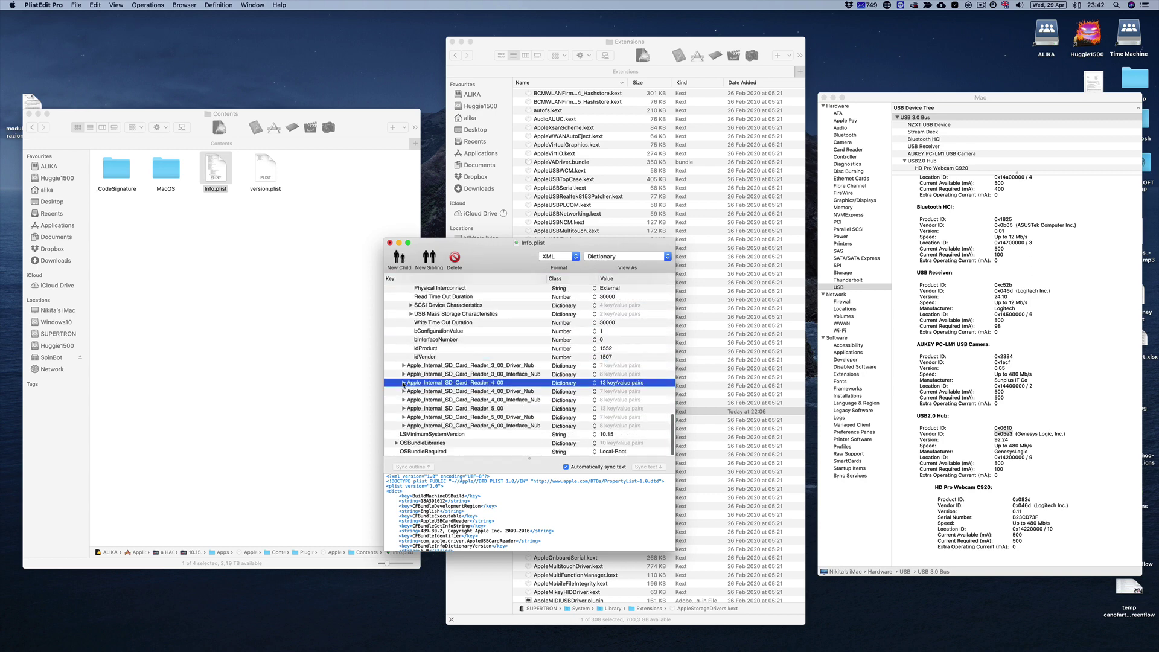
key(Right)
key(Down)
key(Down)
key(Down)
key(Down)
key(Down)
key(Down)
key(Down)
key(Down)
key(Down)
key(Down)
key(Down)
key(Down)
key(Down)
double_click(608, 413)
text(1507)
key(Return)
scroll(608, 414, down, 3)
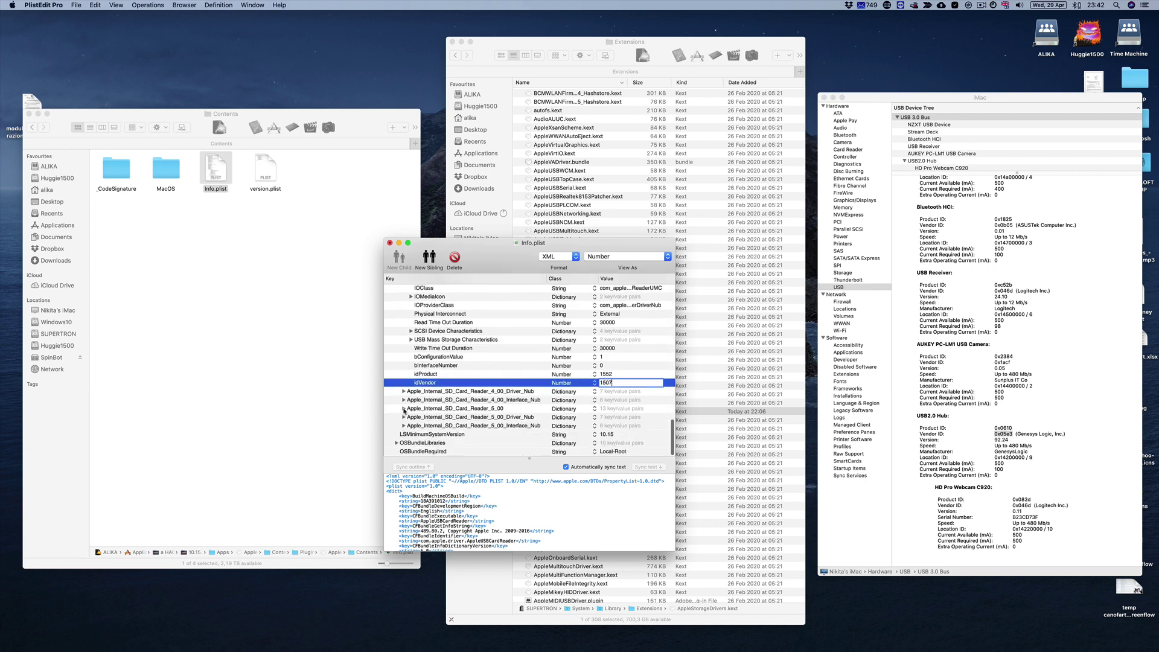
key(Down)
key(Down)
key(Down)
key(Right)
key(Down)
key(Down)
key(Down)
key(Down)
key(Down)
key(Down)
key(Down)
key(Down)
key(Down)
key(Down)
key(Down)
key(Down)
double_click(608, 409)
text(1507)
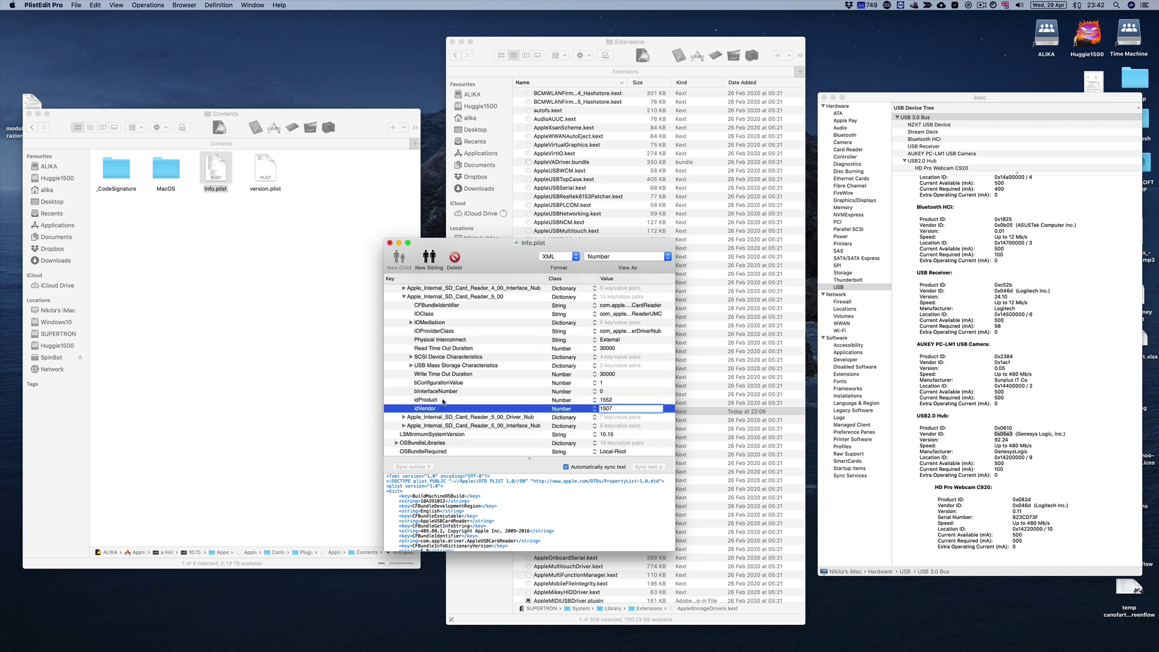
click(444, 401)
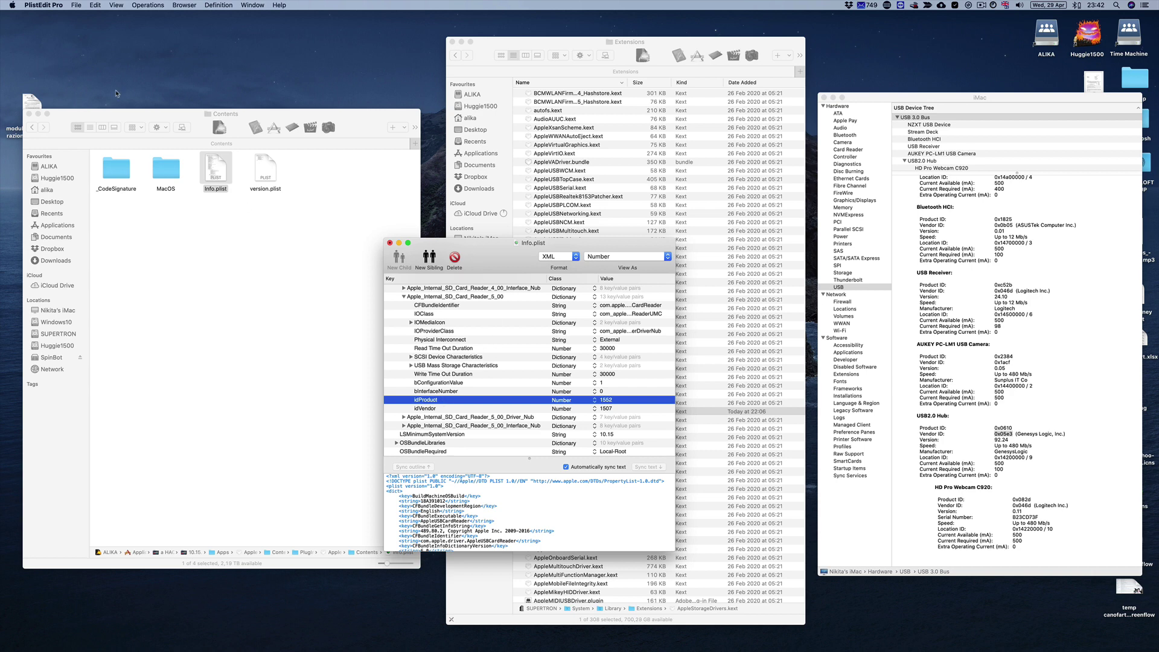
- Close Info.plist and navigate Finder back up to the Apps folder
click(35, 7)
click(390, 243)
click(315, 244)
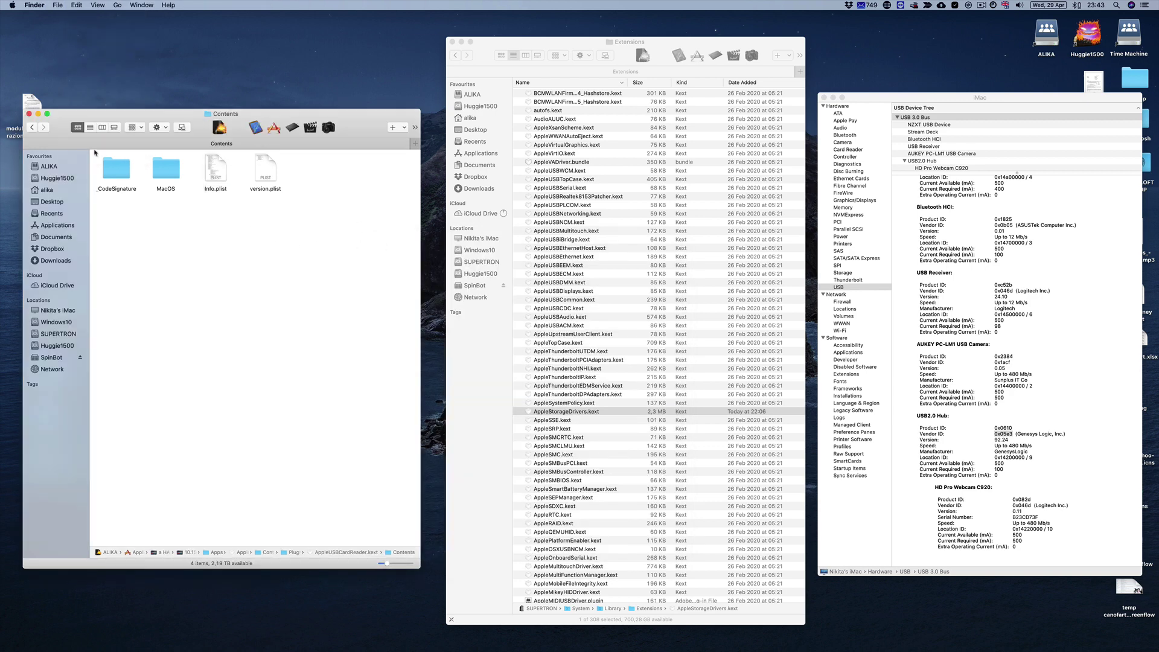
click(31, 128)
click(31, 127)
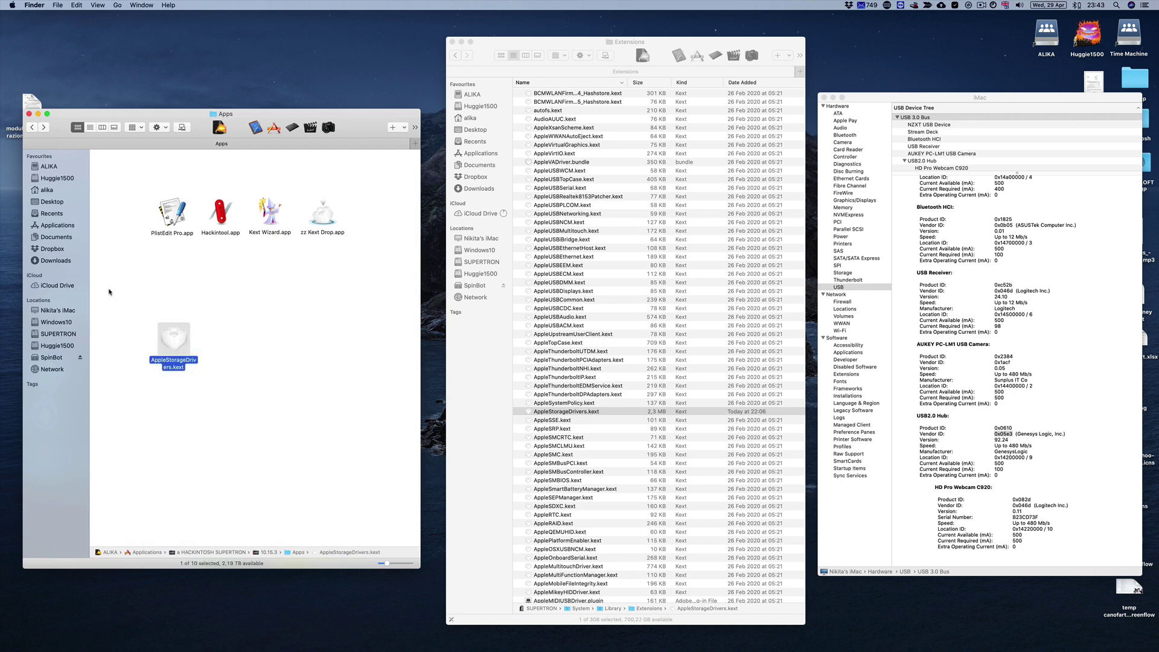
- Drag the modified AppleStorageDrivers.kext over the Extensions list, then select Kext Wizard.app
click(202, 334)
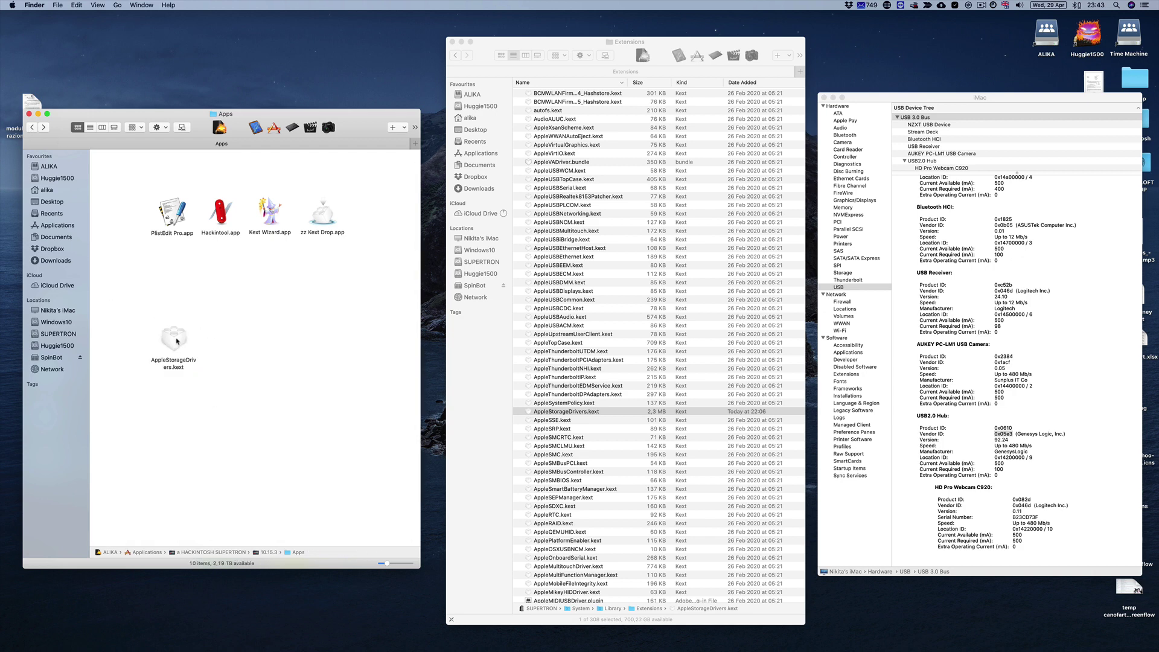
click(573, 414)
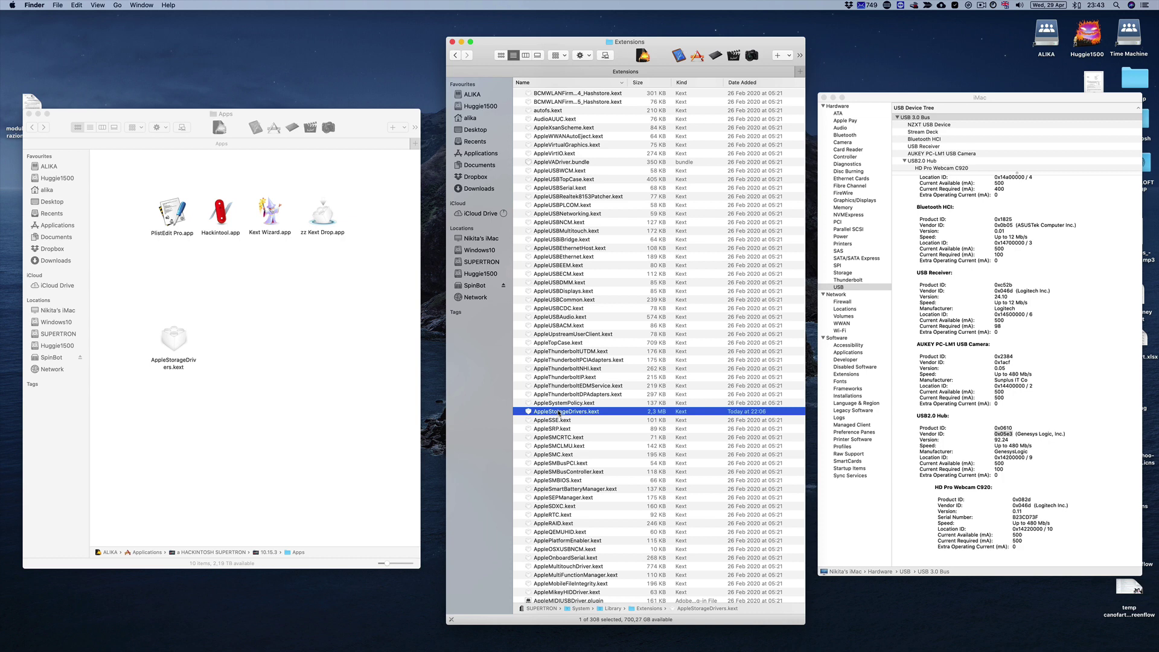
click(174, 348)
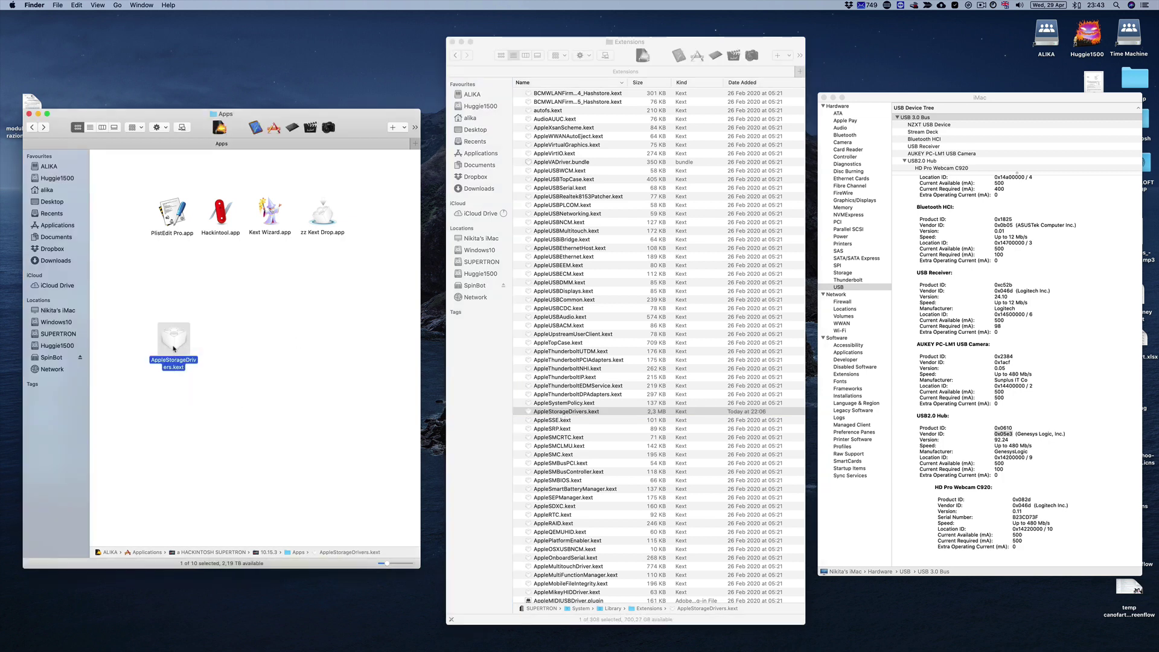
drag(174, 349, 238, 353)
click(251, 345)
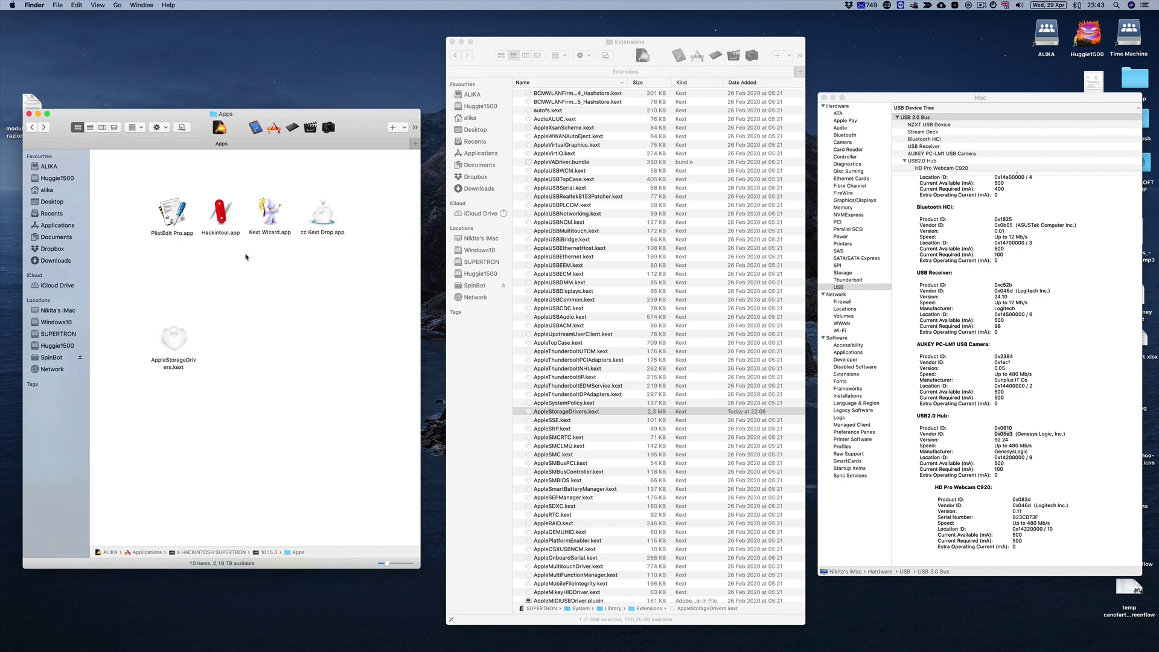
click(220, 218)
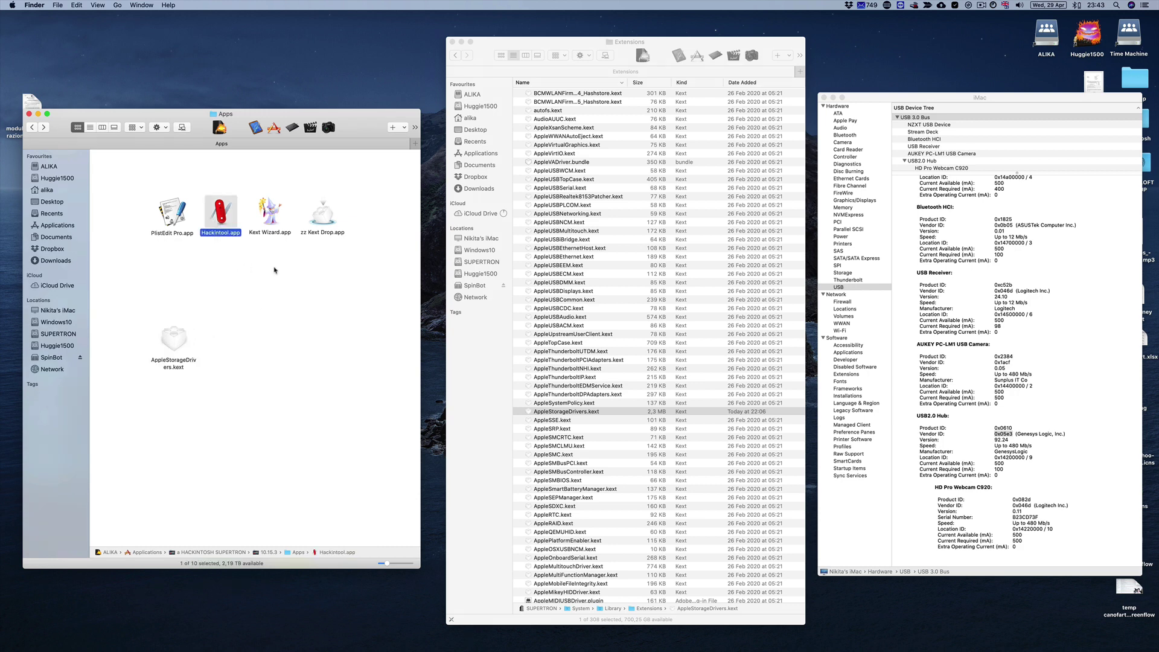
drag(275, 267, 329, 220)
click(267, 219)
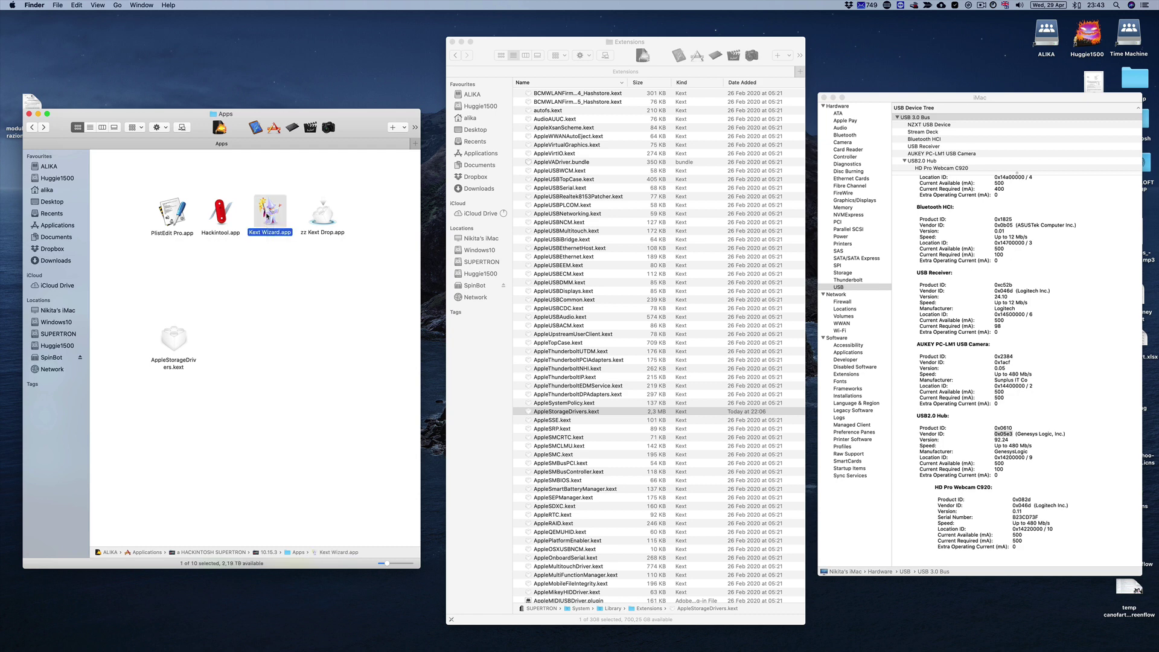
- Install AppleStorageDrivers.kext with Kext Wizard to target disk SUPERTRON, authorizing with the admin password
double_click(266, 214)
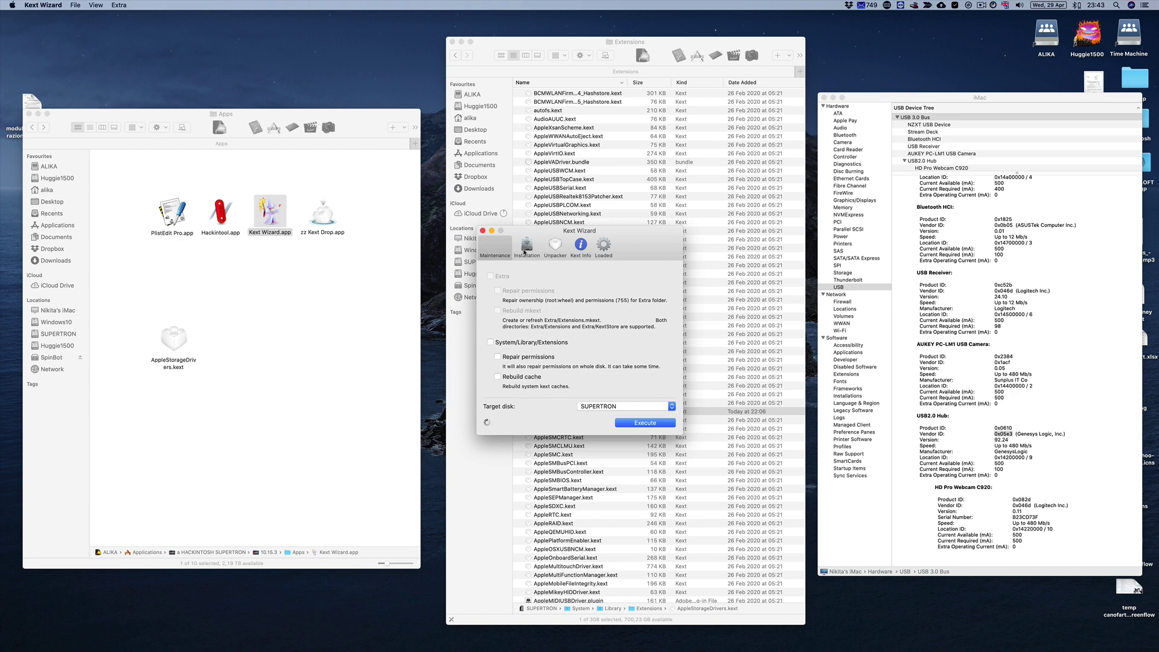
click(524, 250)
drag(174, 338, 554, 314)
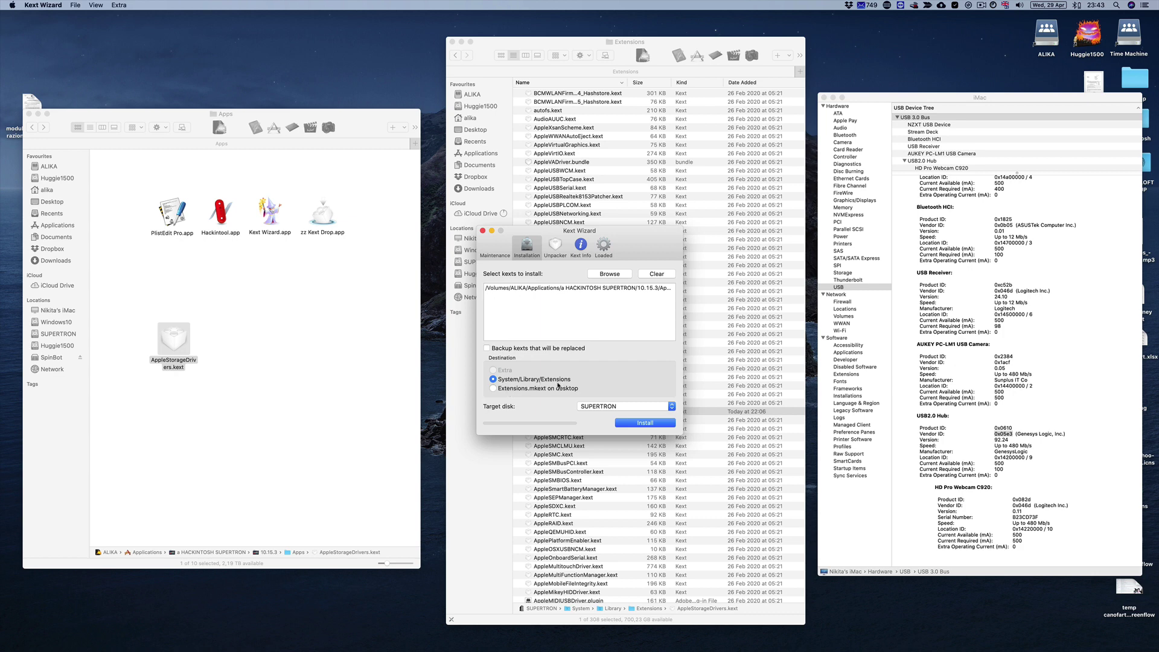
click(636, 408)
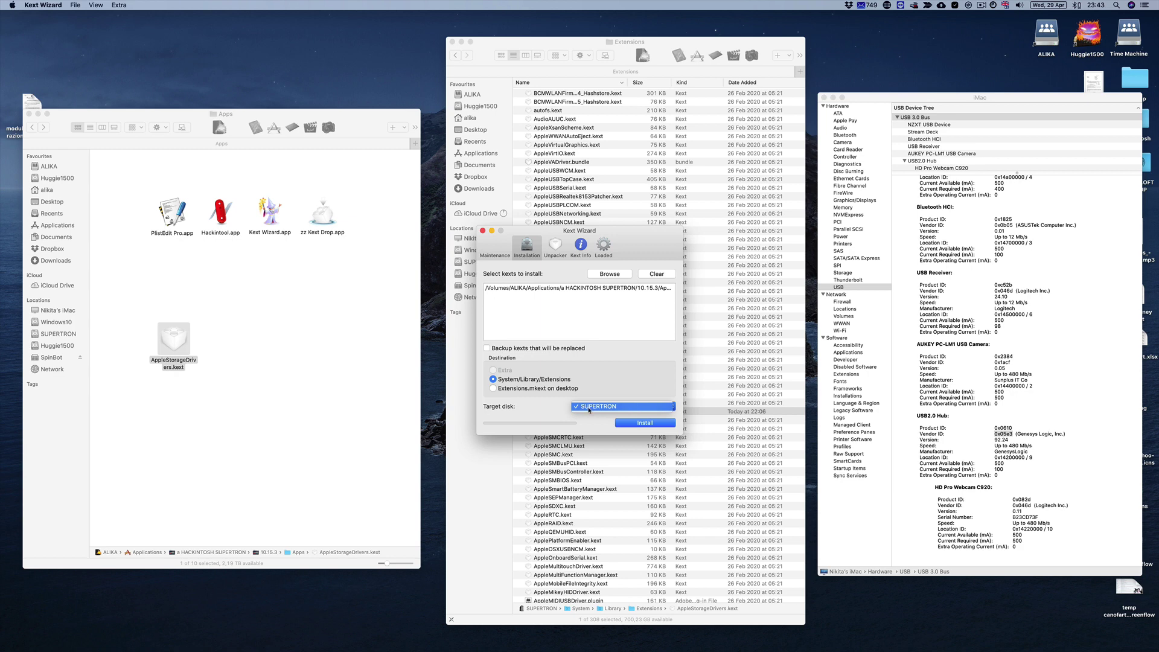
click(581, 408)
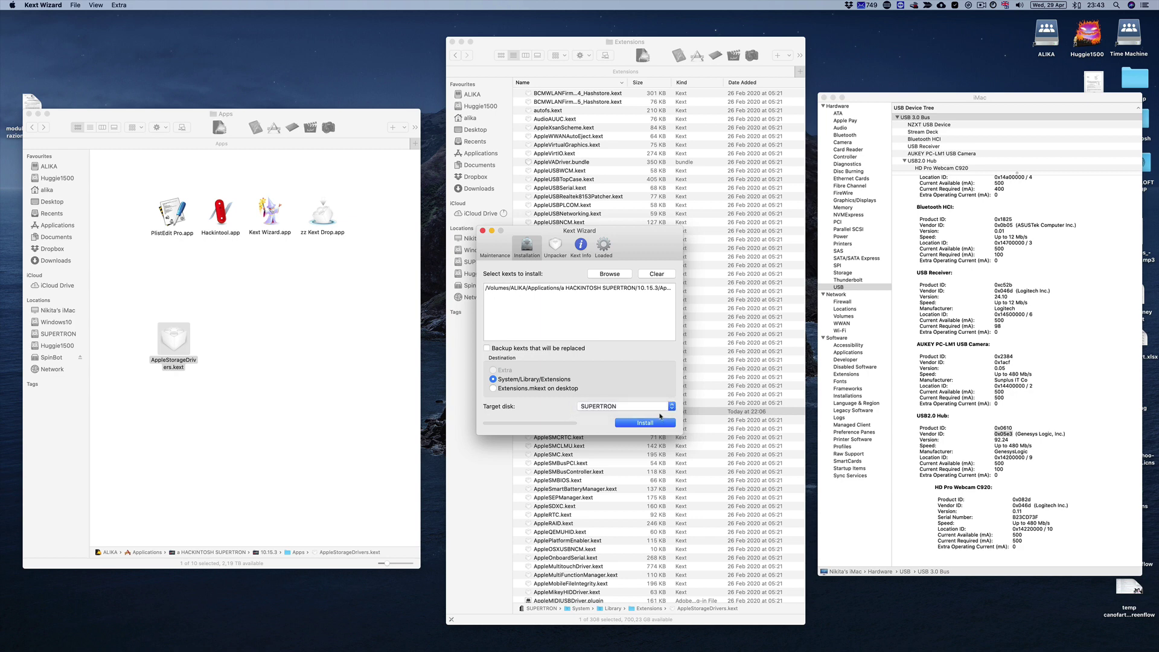
click(642, 423)
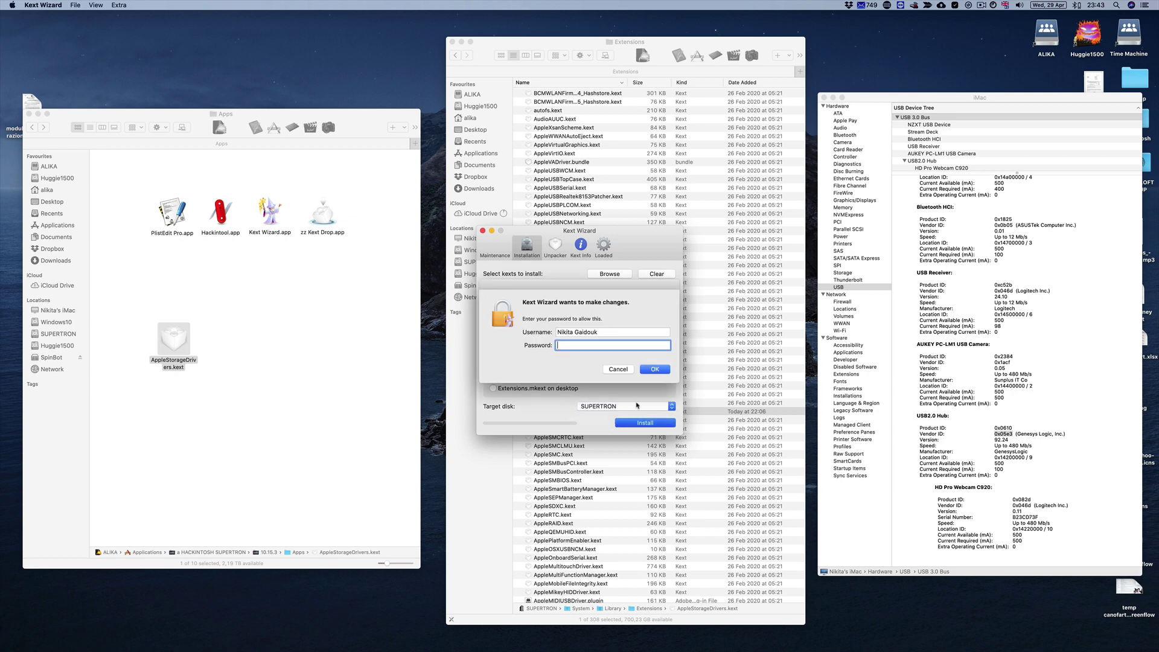
text(••••)
key(Return)
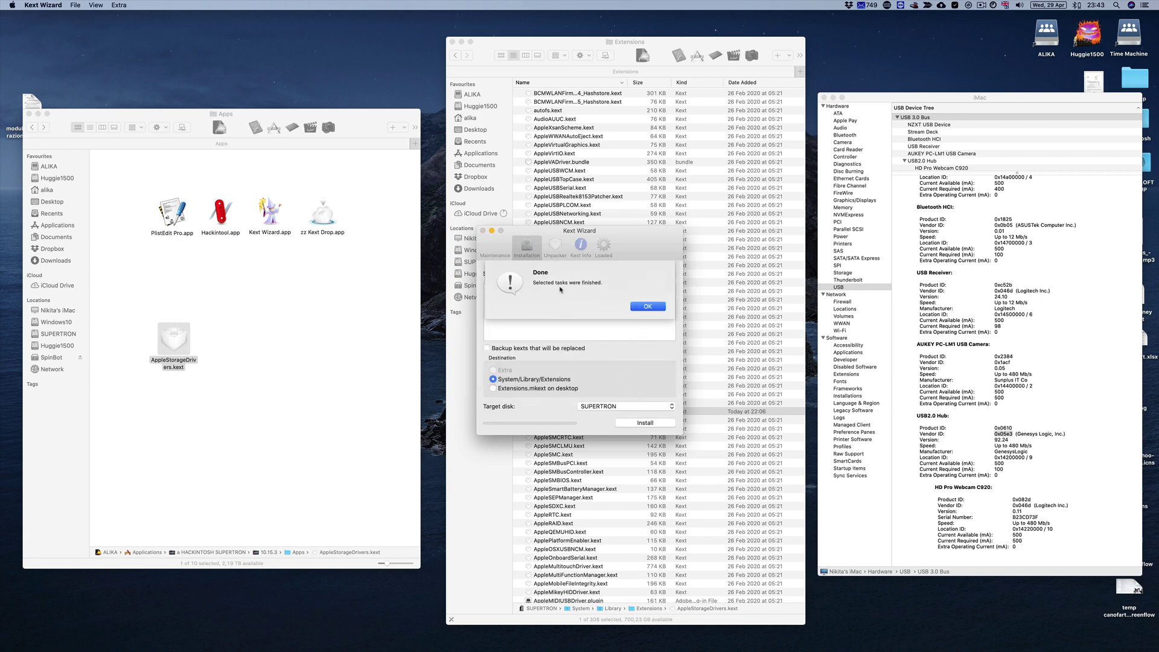
click(656, 309)
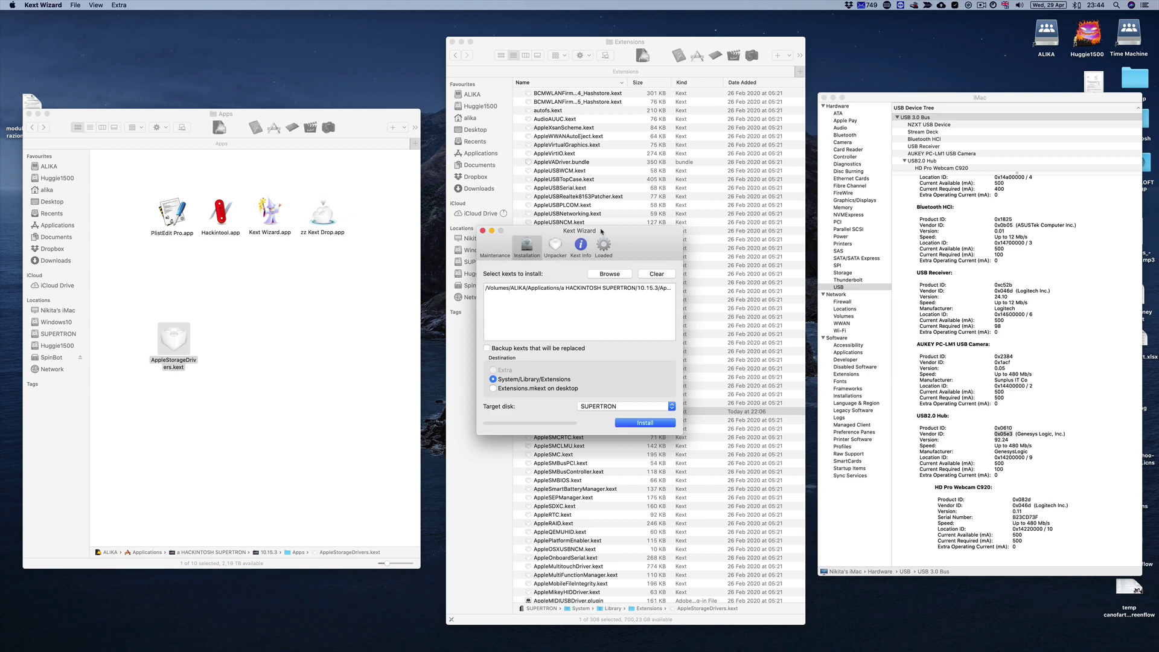
- Run Repair permissions and Rebuild cache on System/Library/Extensions from Kext Wizard's Maintenance tab
drag(601, 231, 395, 250)
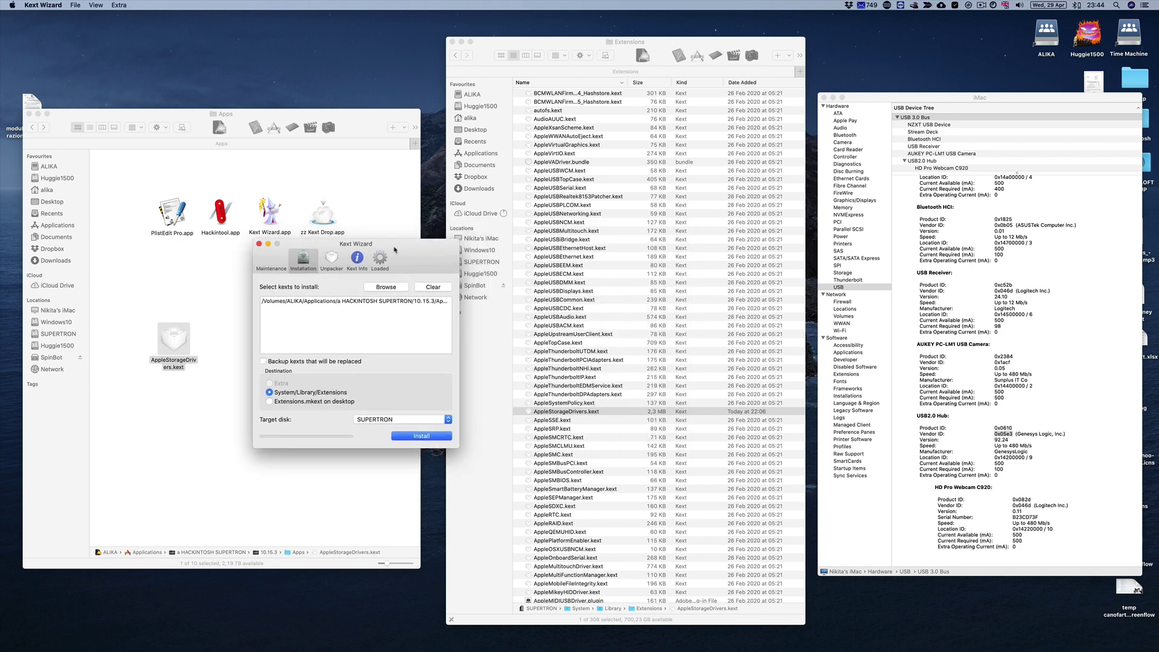
click(270, 260)
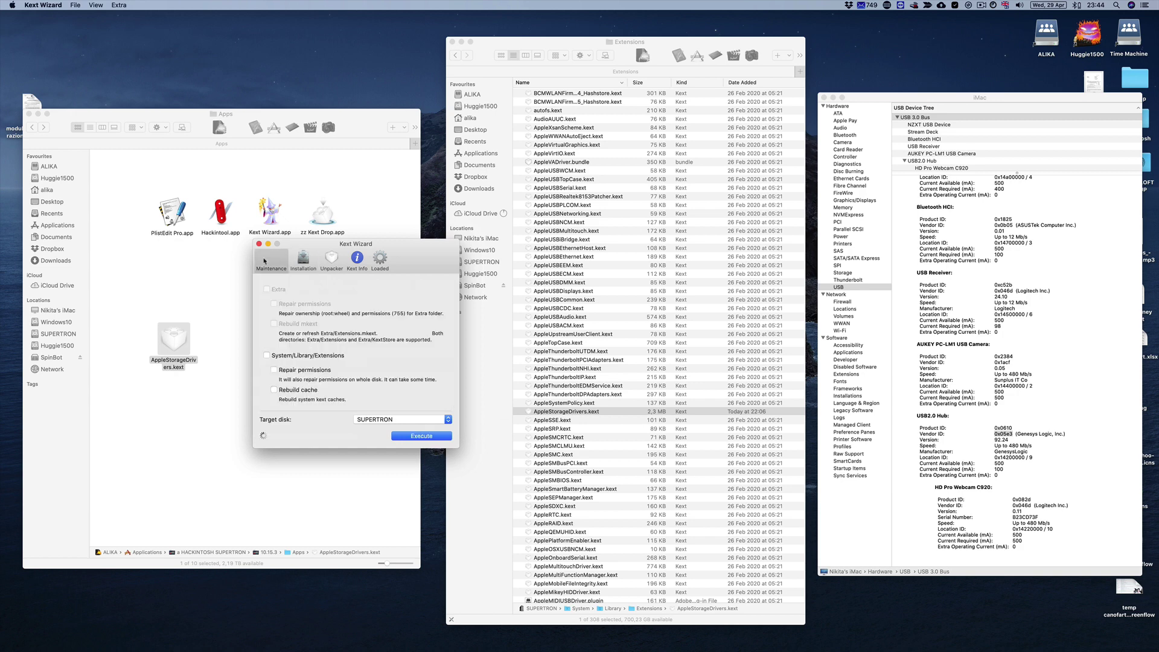
click(268, 356)
click(428, 442)
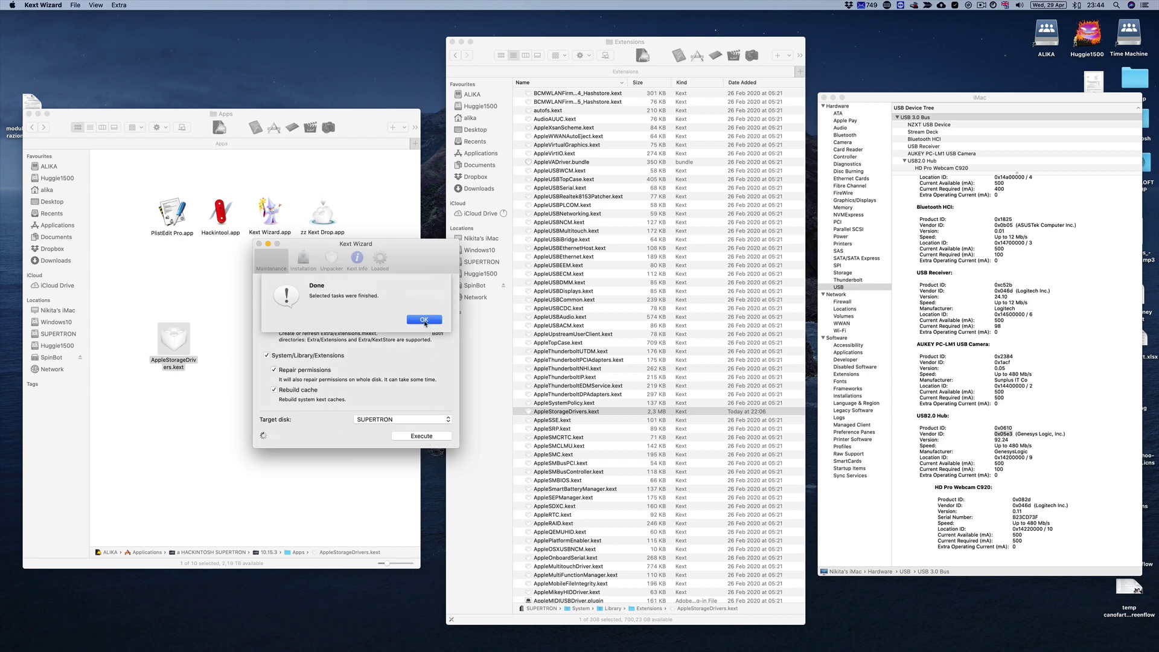
click(426, 320)
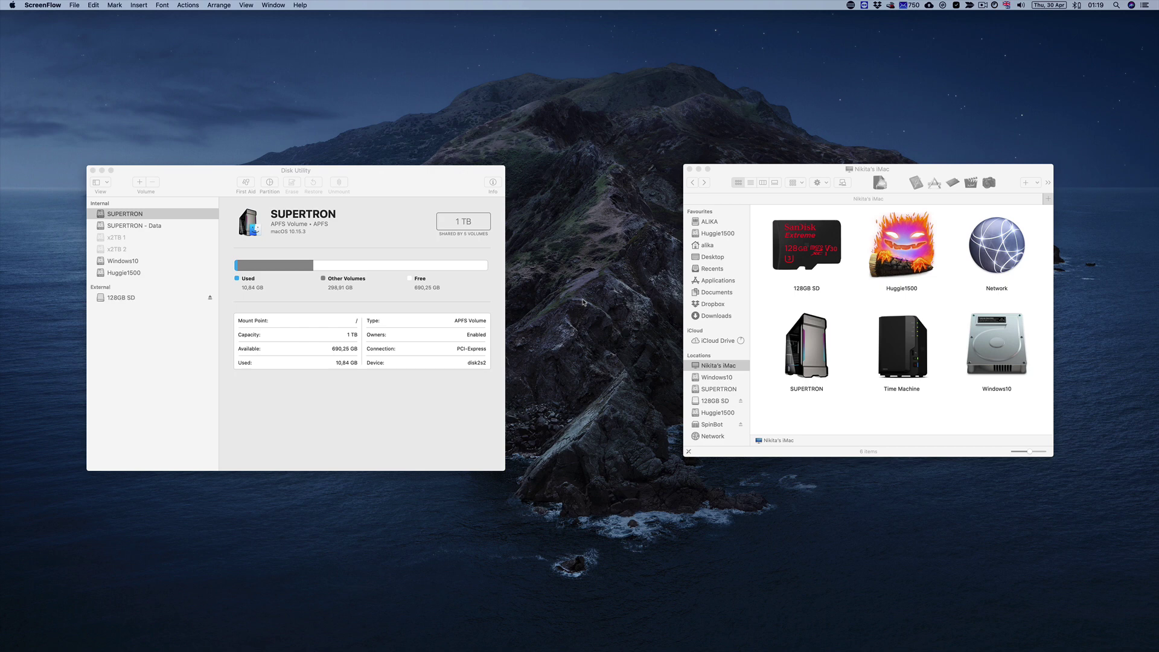
- Select the 128GB SD card under External in Disk Utility
click(119, 304)
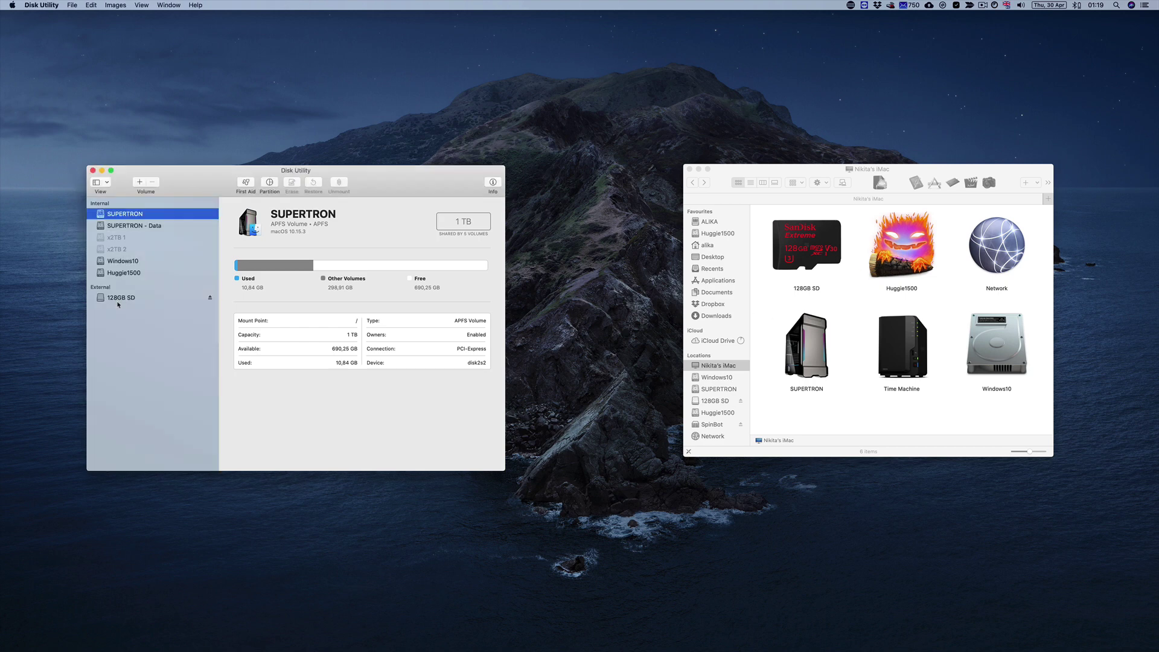
click(139, 298)
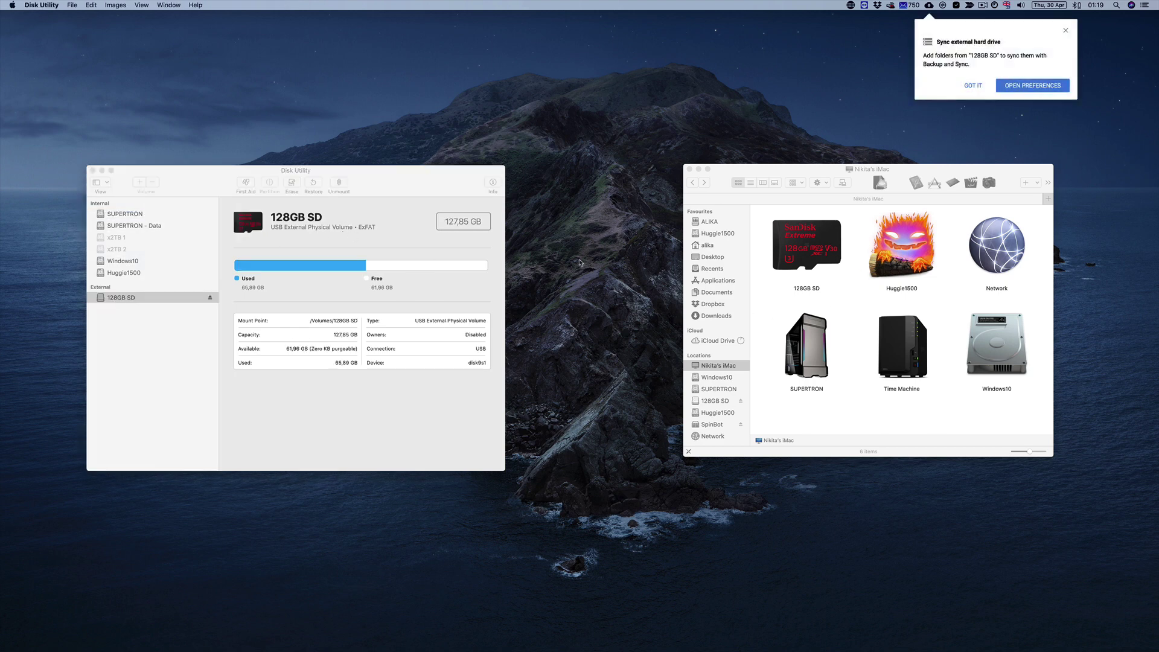
- Show Get Info for the 128GB SD card from its context menu
right_click(820, 254)
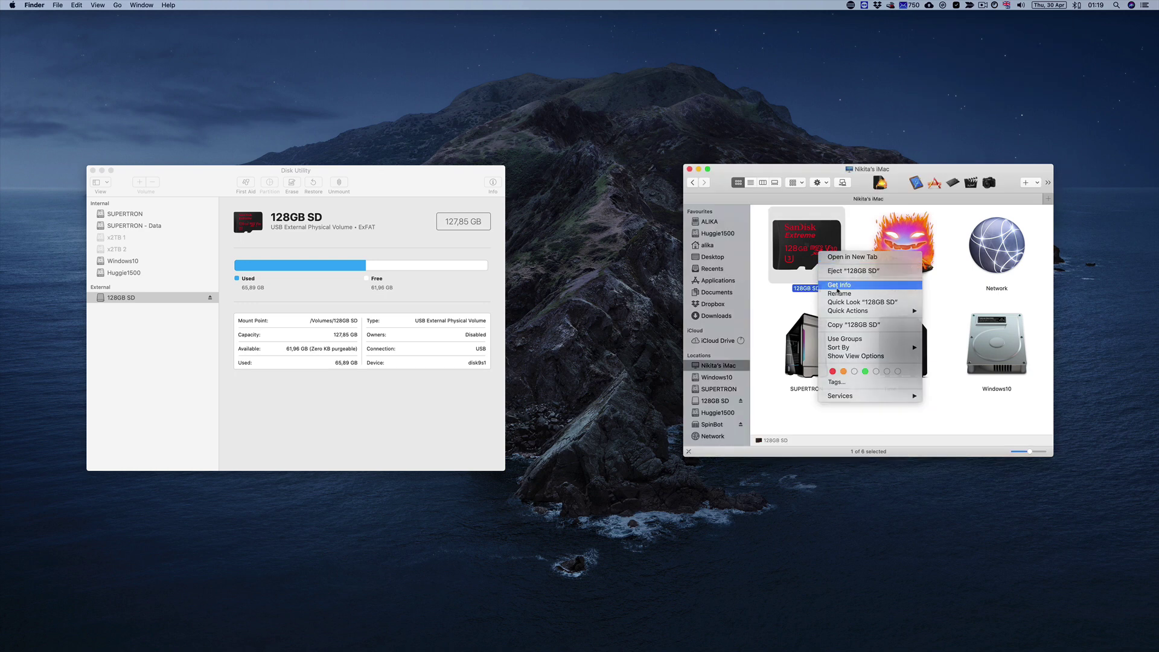
click(838, 285)
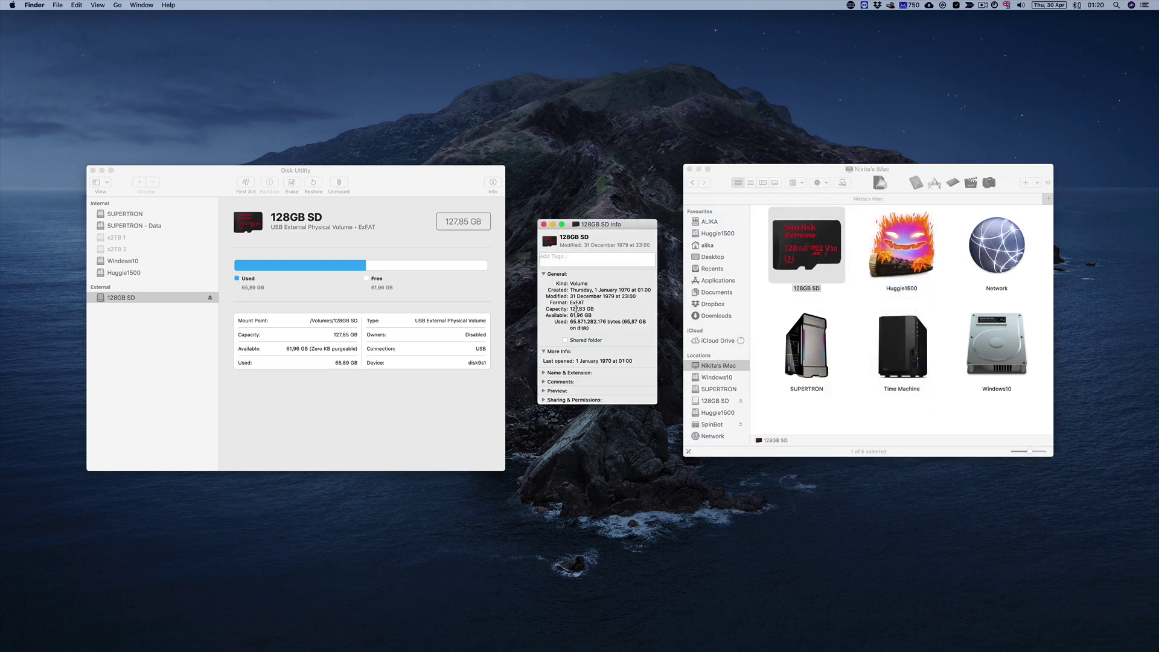